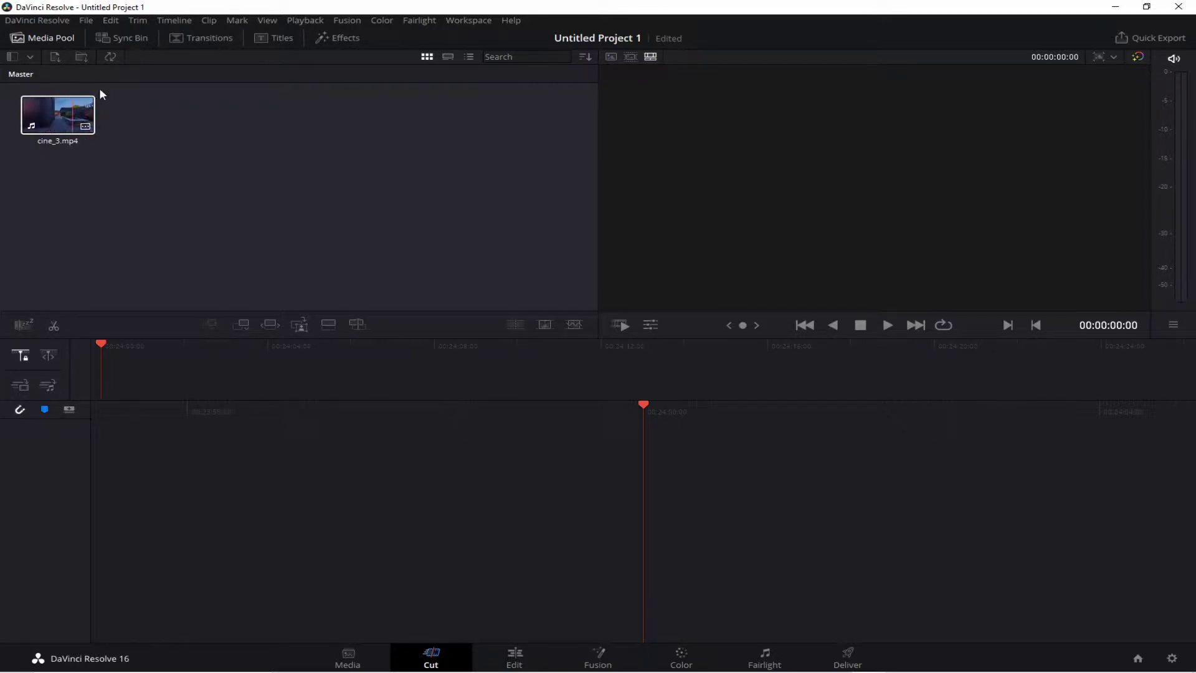
Step: Build Timeline 1 from cine_3.mp4 and preview it to find where the countdown ends
left_click_drag(59, 115, 225, 374)
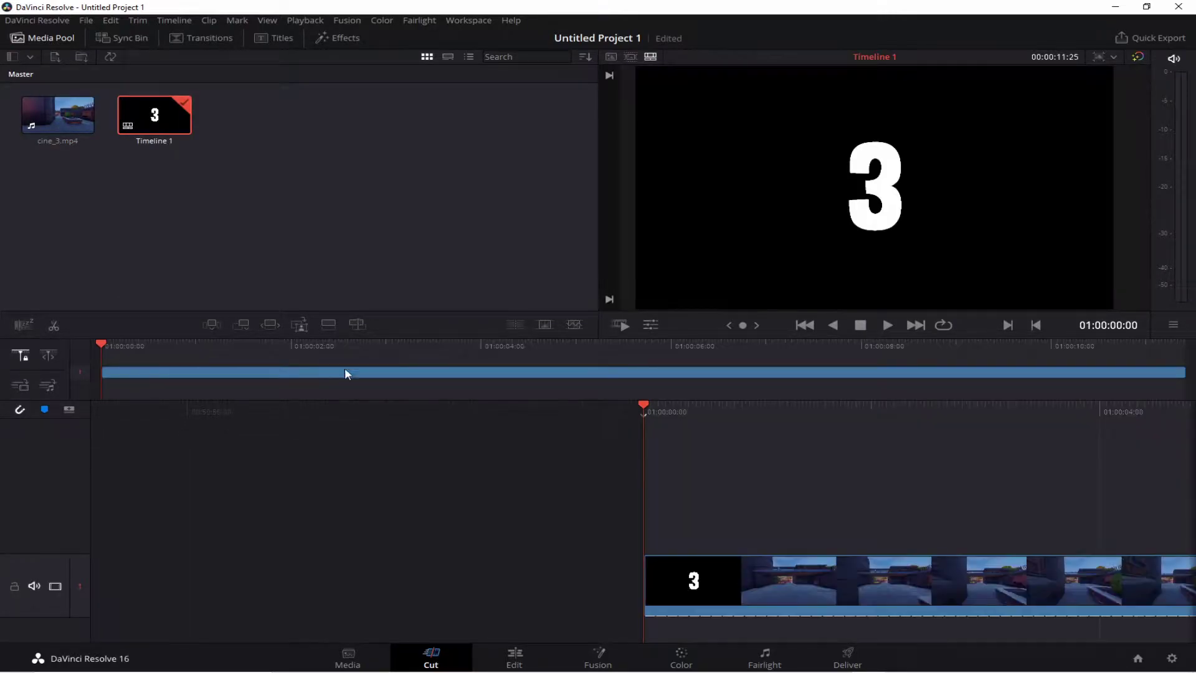
key("space")
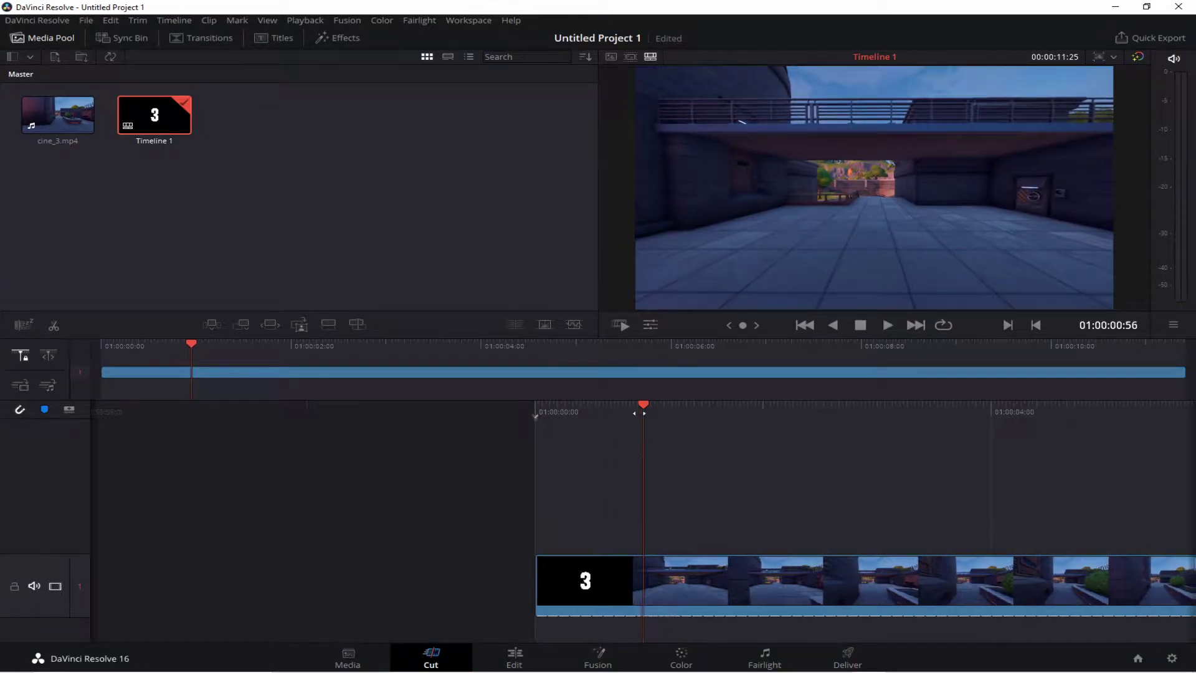
left_click_drag(637, 428, 653, 423)
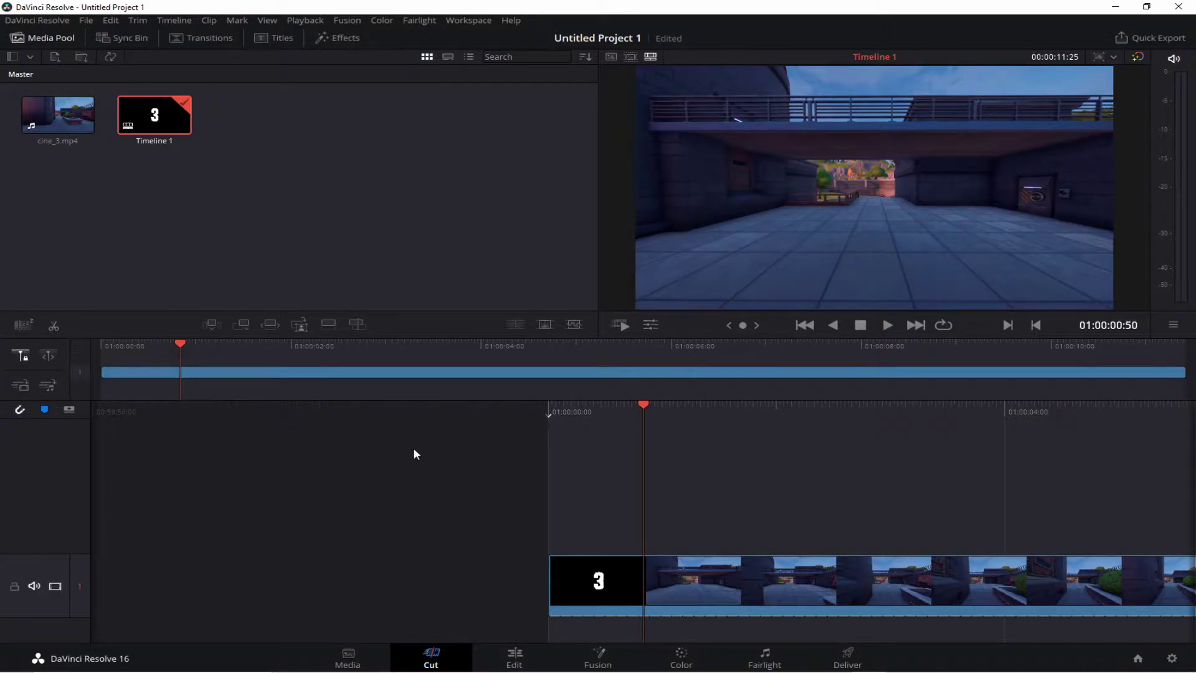
Step: Delete the black '3' countdown section and play back the trimmed footage
right_click(586, 591)
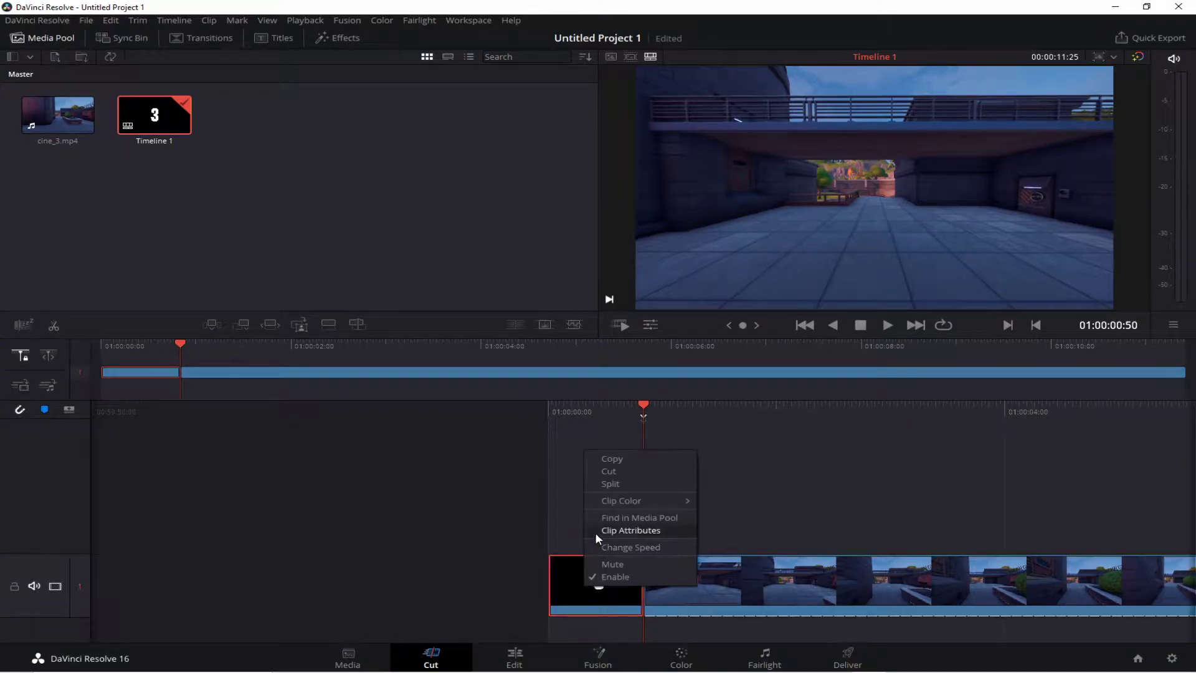
left_click(624, 569)
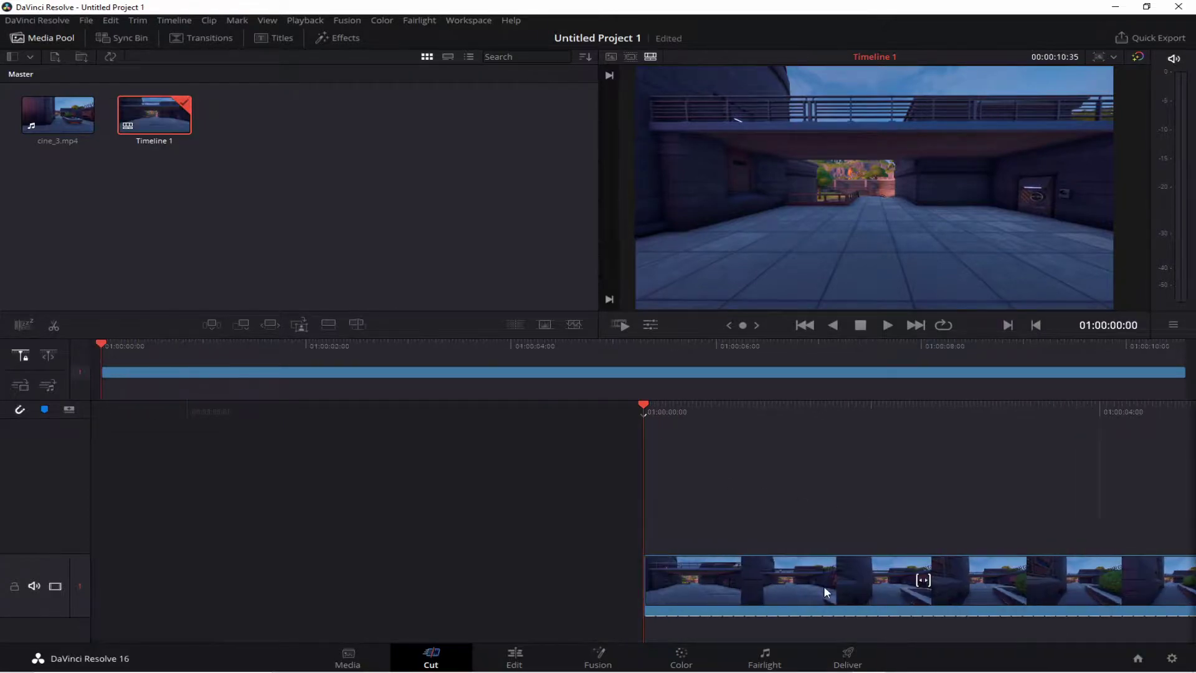
left_click(766, 578)
key("space")
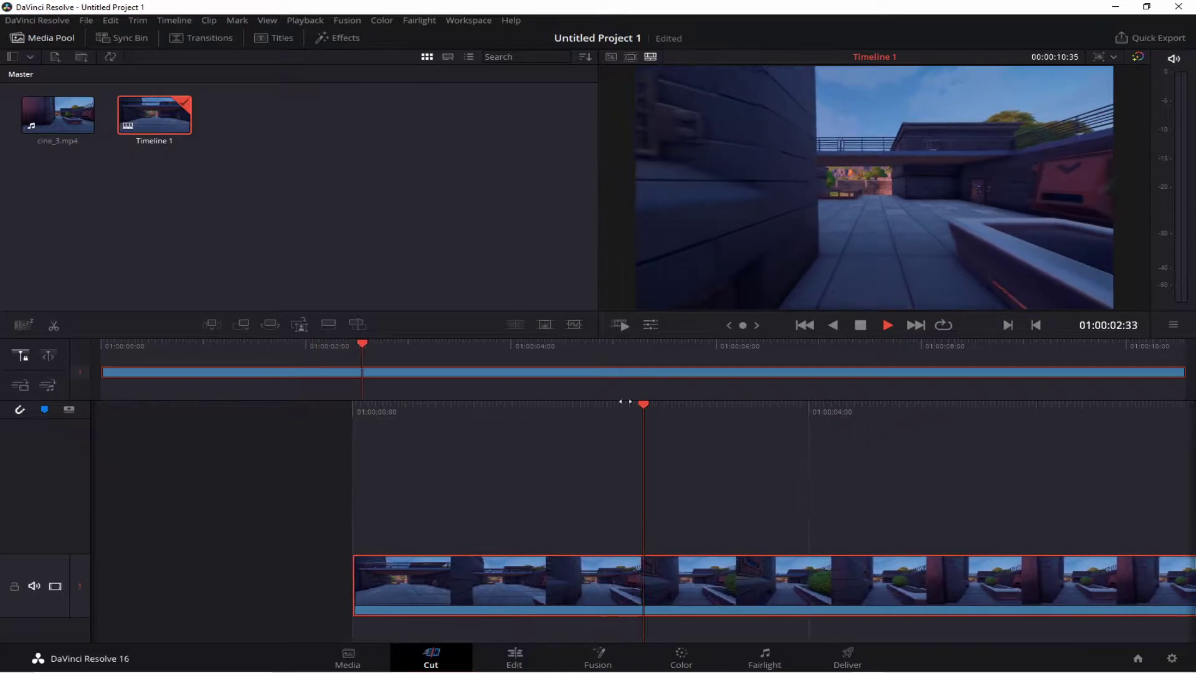
key("space")
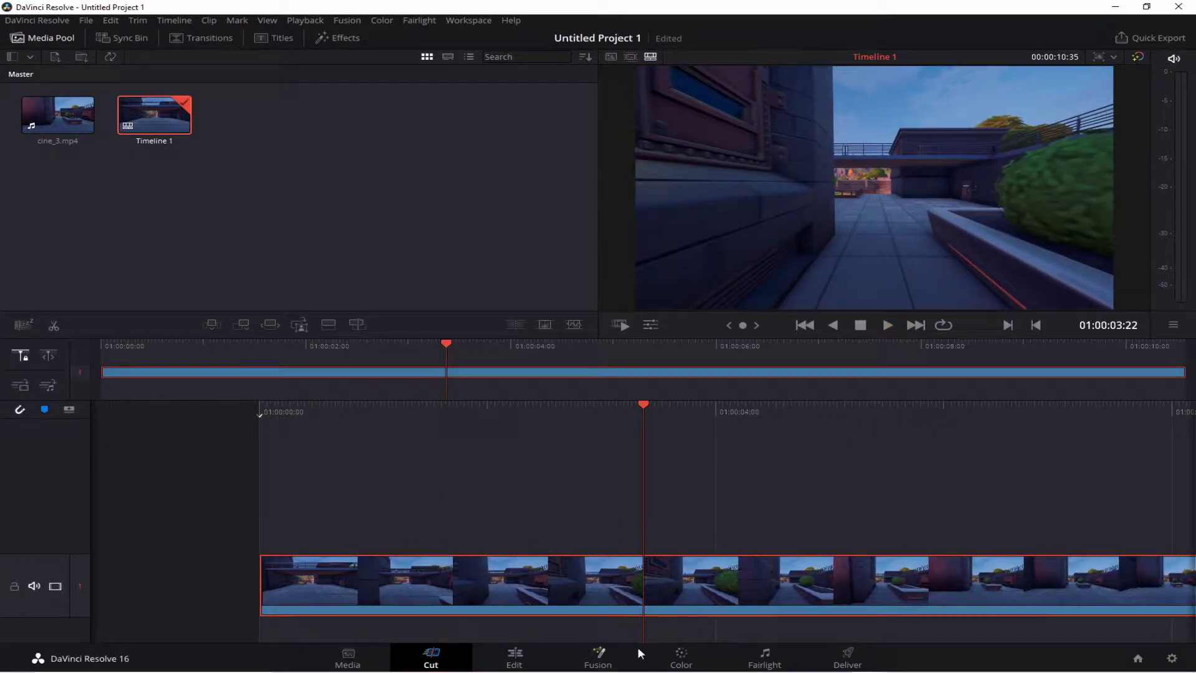
Step: Import Suede!.mp3 from the Downloads folder into the Media Pool
key("super")
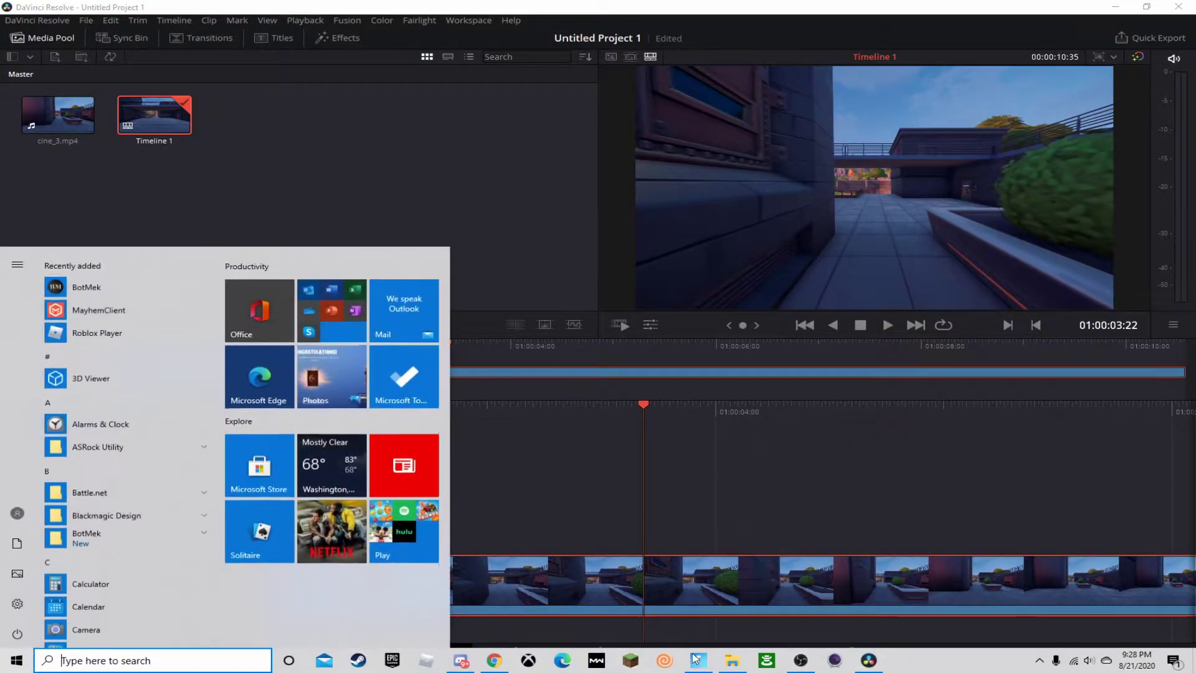
left_click(730, 662)
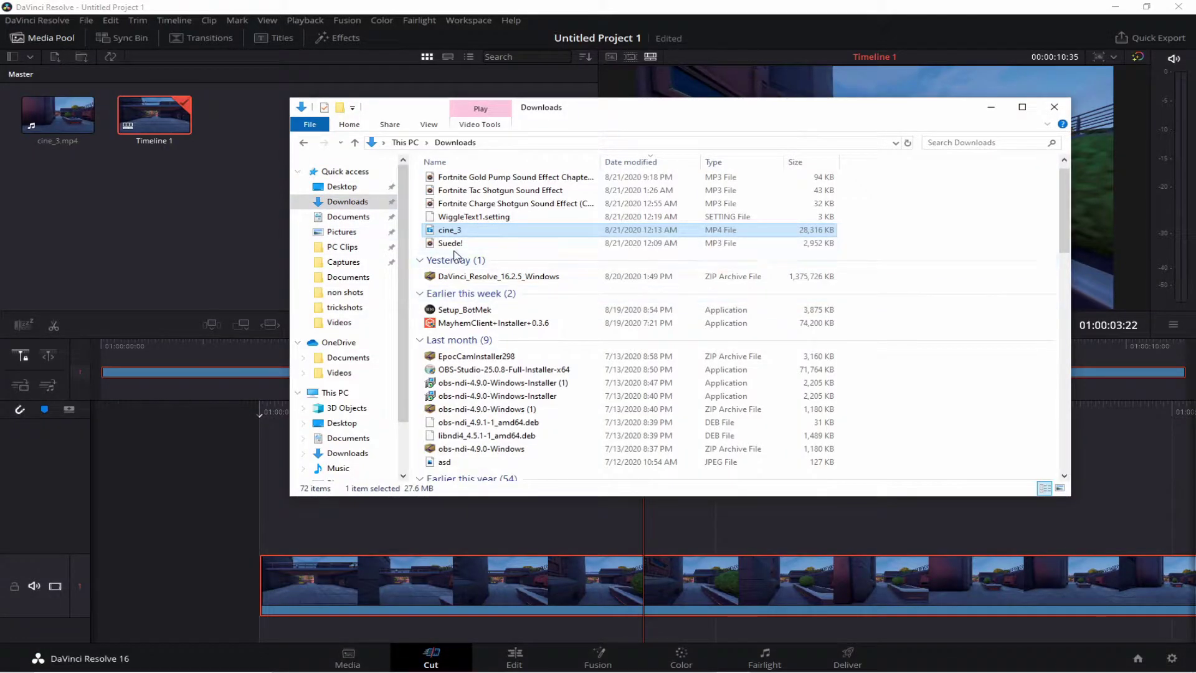
left_click_drag(449, 243, 260, 213)
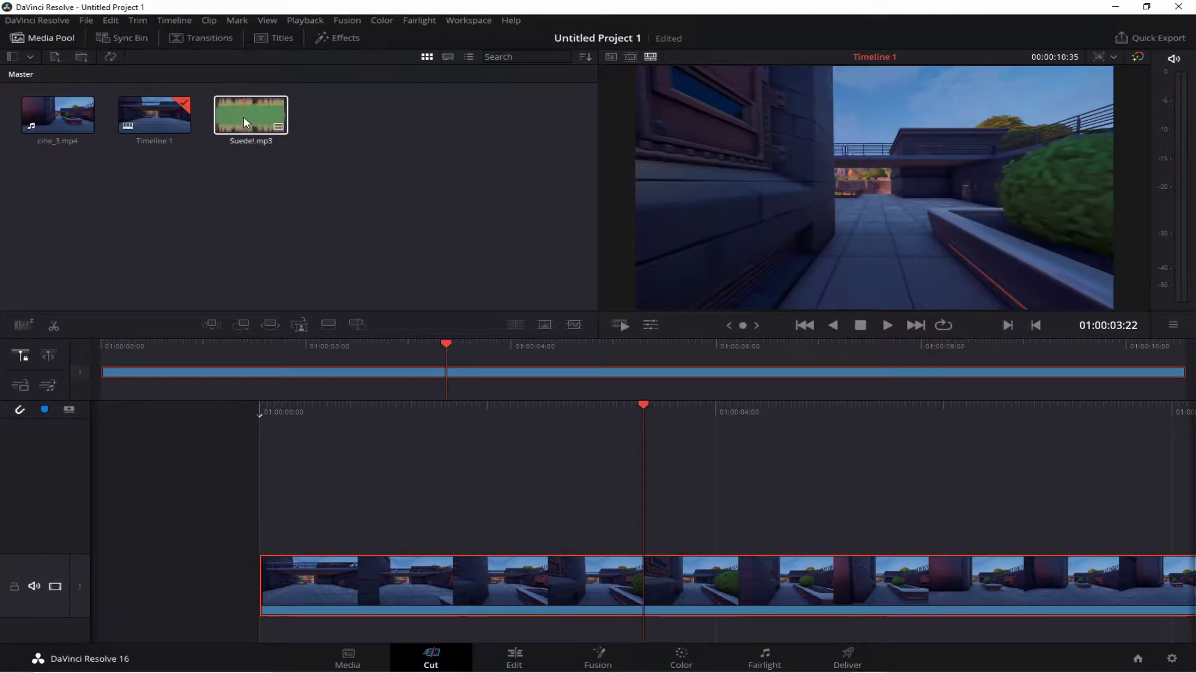
Step: Place Suede!.mp3 on Audio 2 aligned to 01:00:00:00 and play it back
left_click_drag(243, 116, 382, 596)
left_click(497, 649)
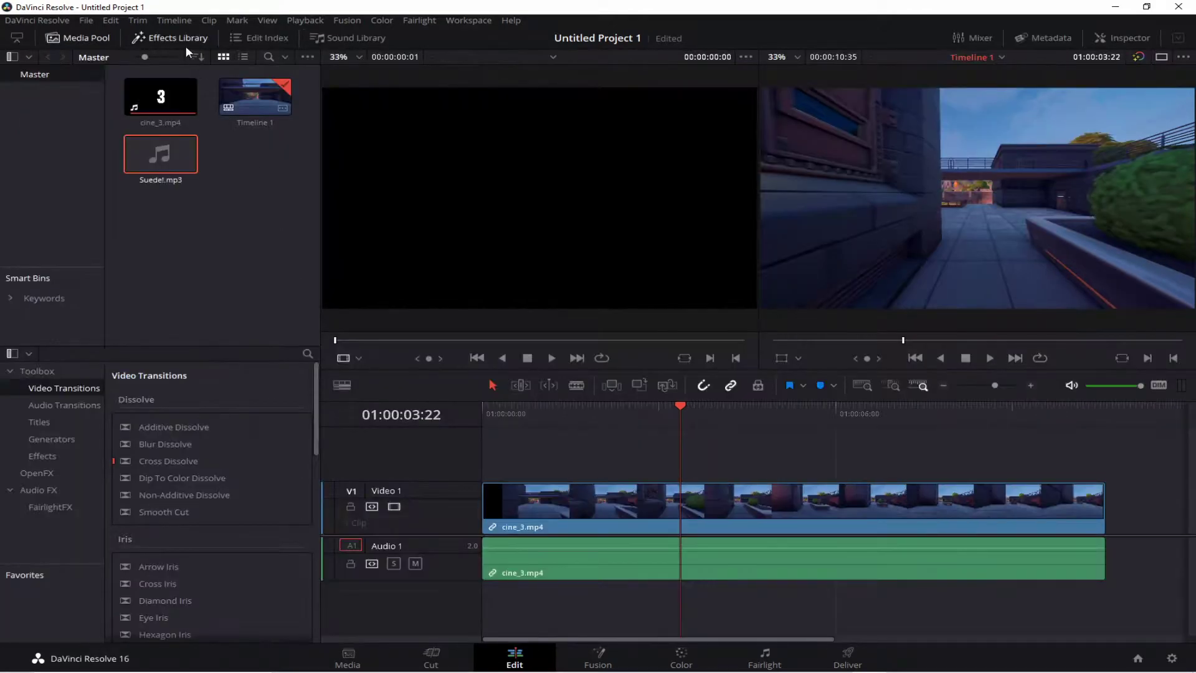
left_click_drag(200, 167, 517, 607)
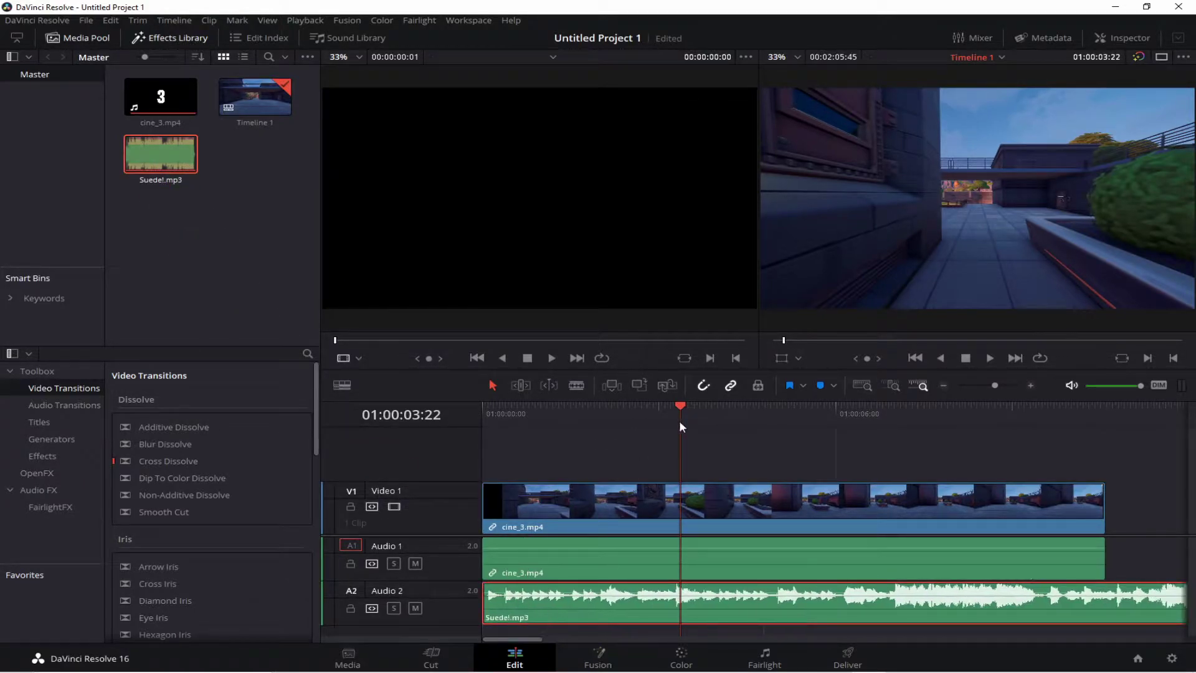
left_click_drag(679, 420, 483, 424)
key("space")
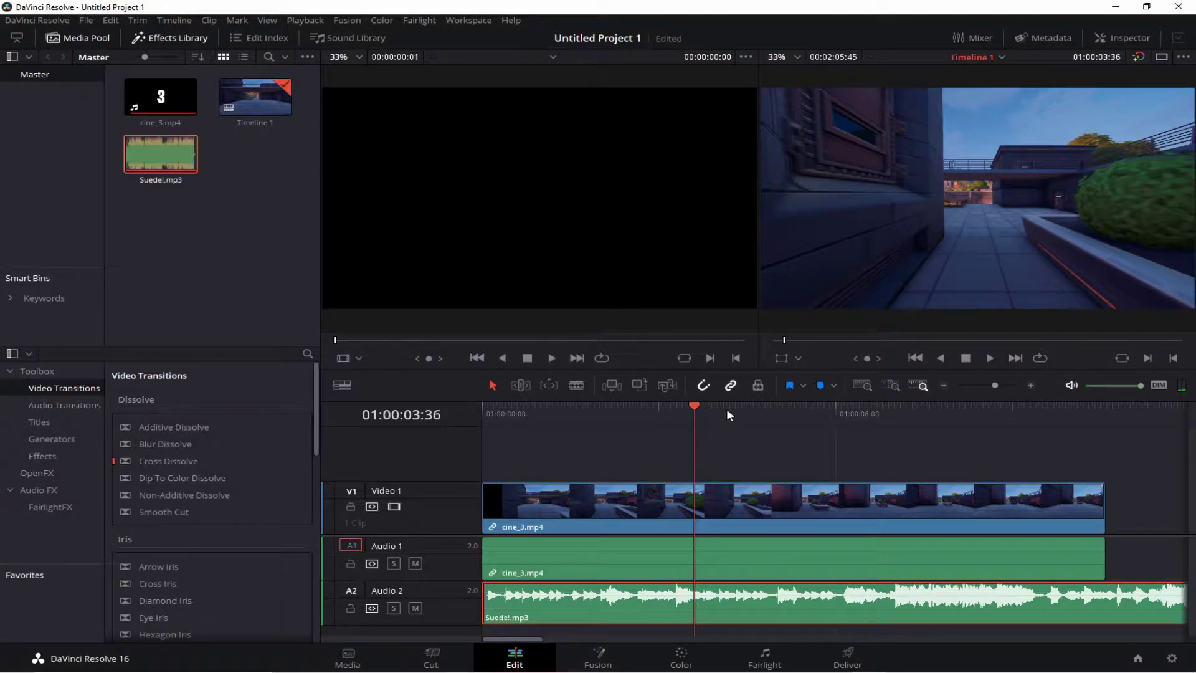
left_click_drag(694, 405, 492, 420)
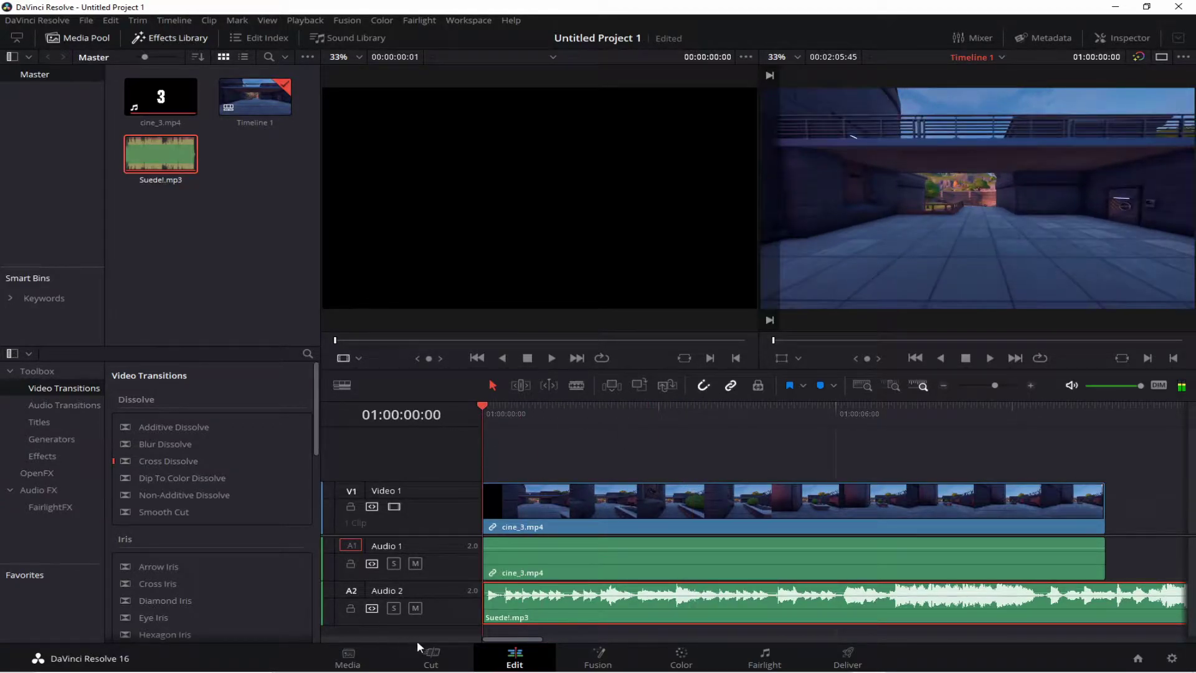
Step: From the Media page, add a Fusion Composition clip named 'title' to the Media Pool
left_click(368, 659)
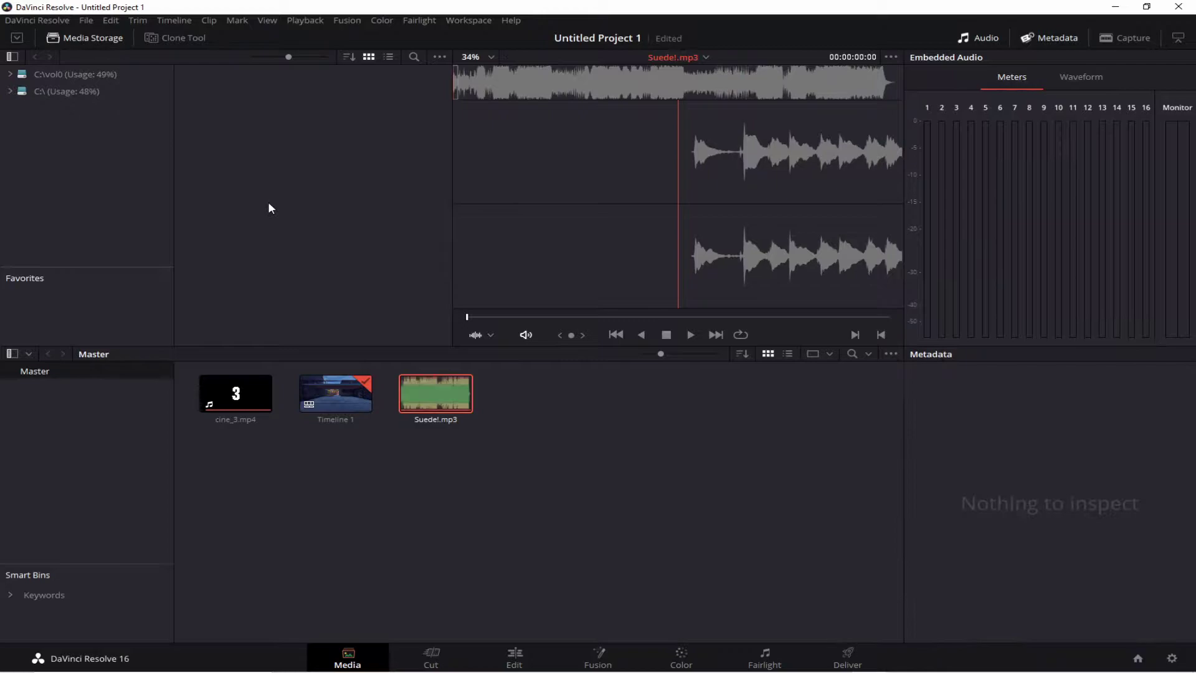
right_click(416, 461)
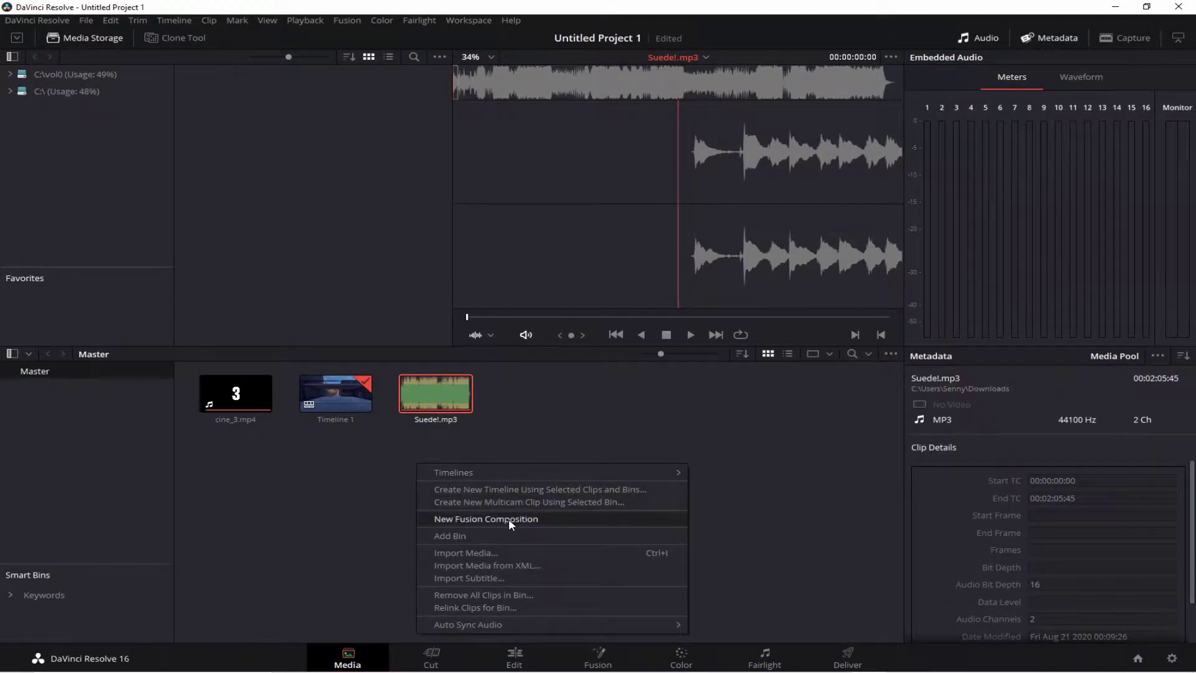
key("space")
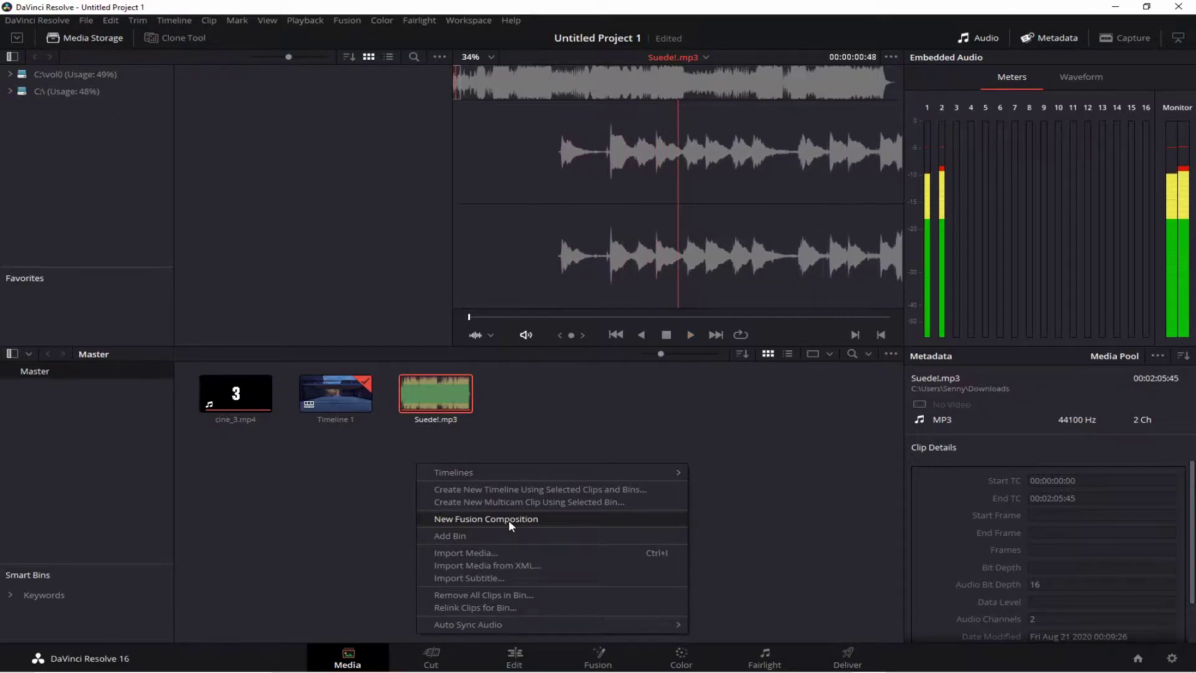
left_click(509, 519)
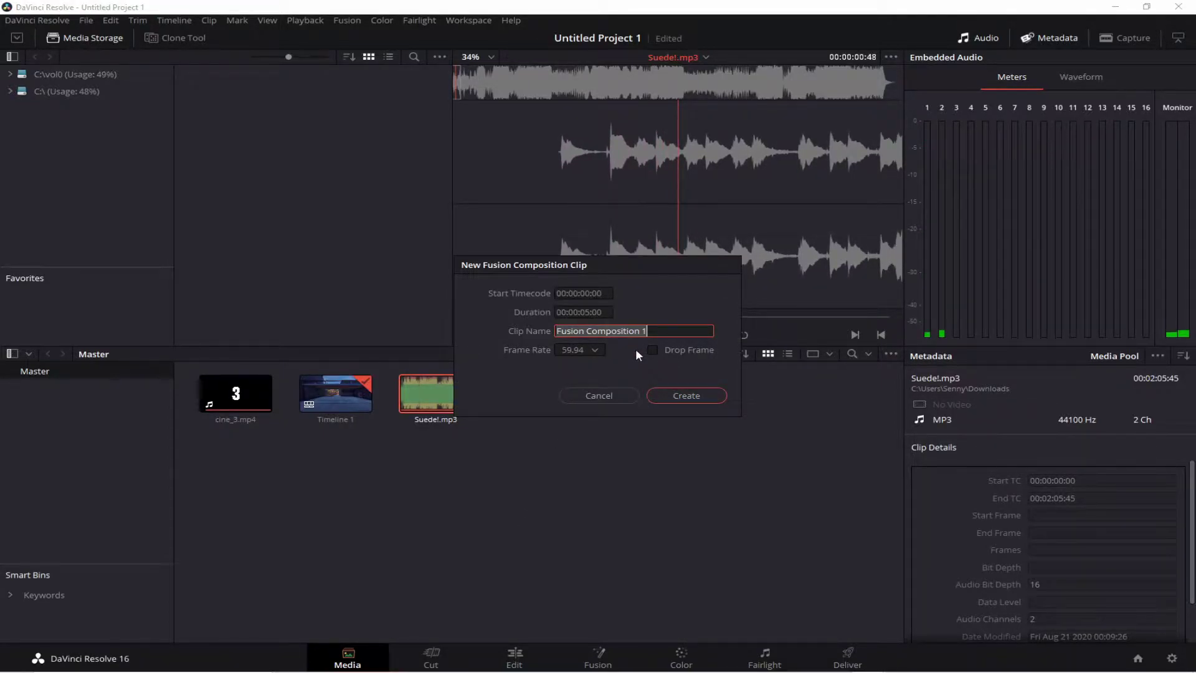
type("title")
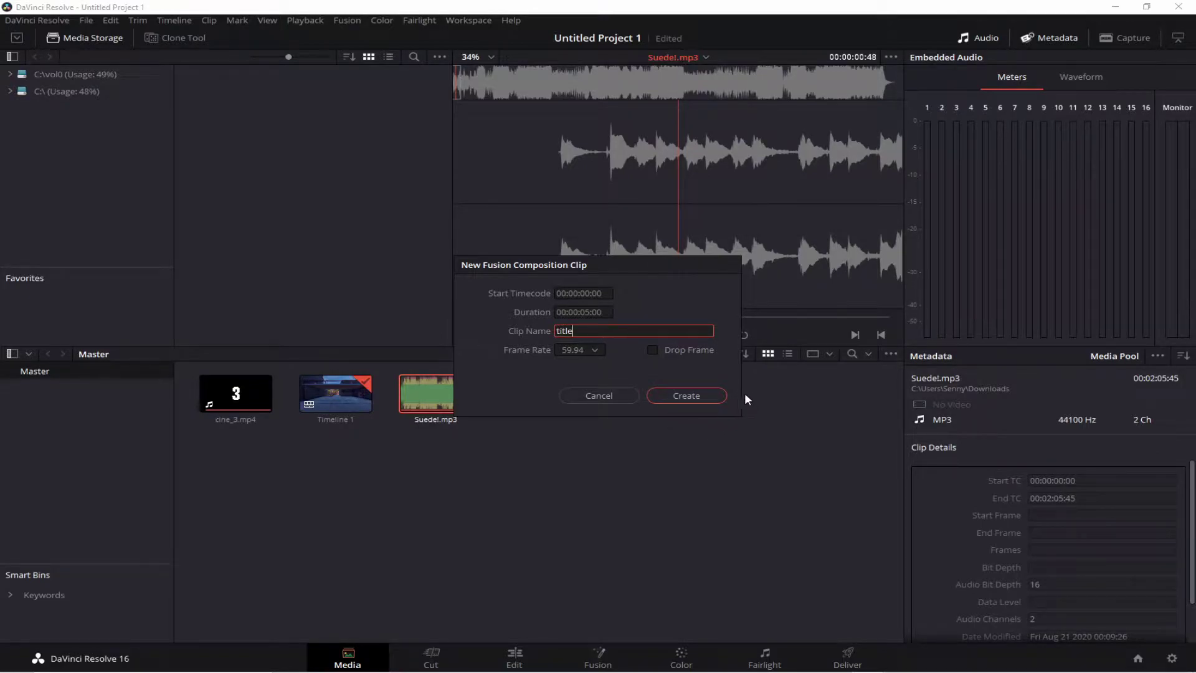
left_click(708, 395)
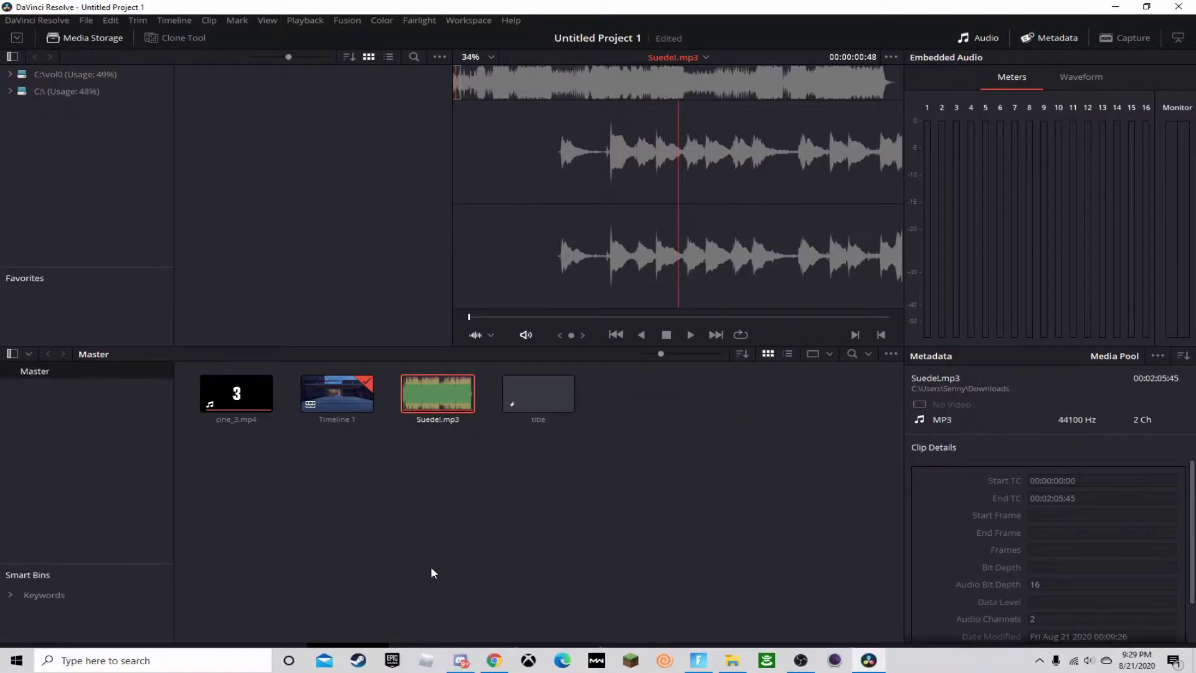
left_click(429, 655)
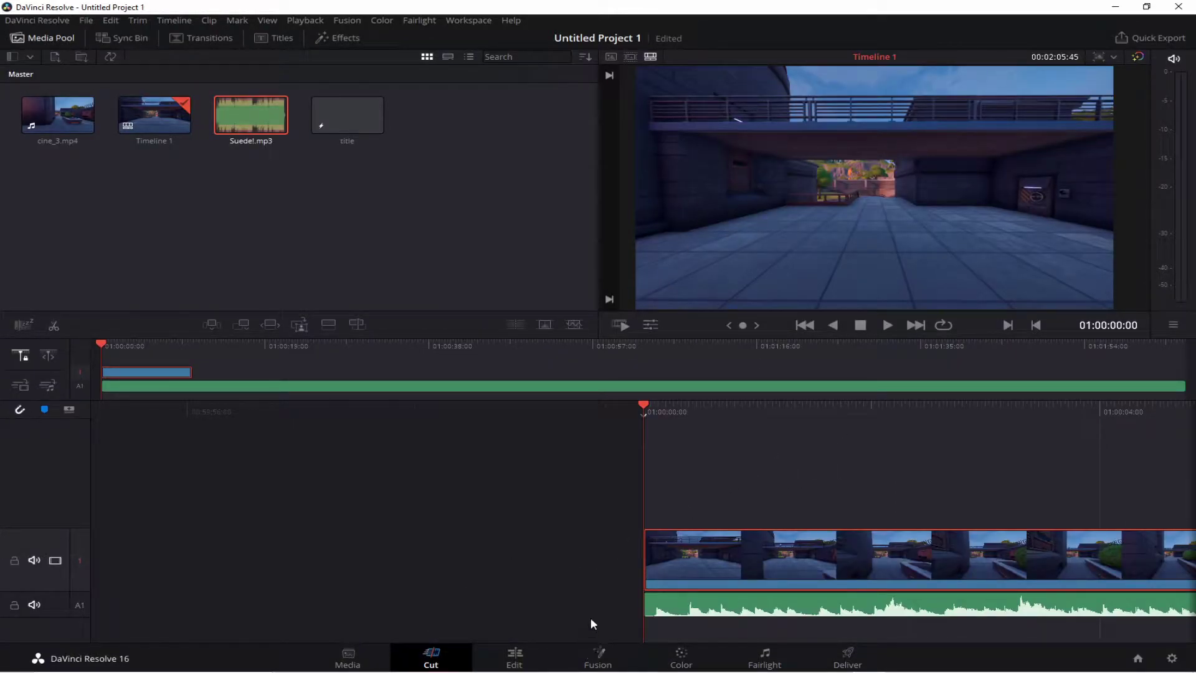
Step: Import WiggleText1.setting from Downloads into the Fusion node graph, adding Text1 and WiggleText1 nodes
key("space")
key("space")
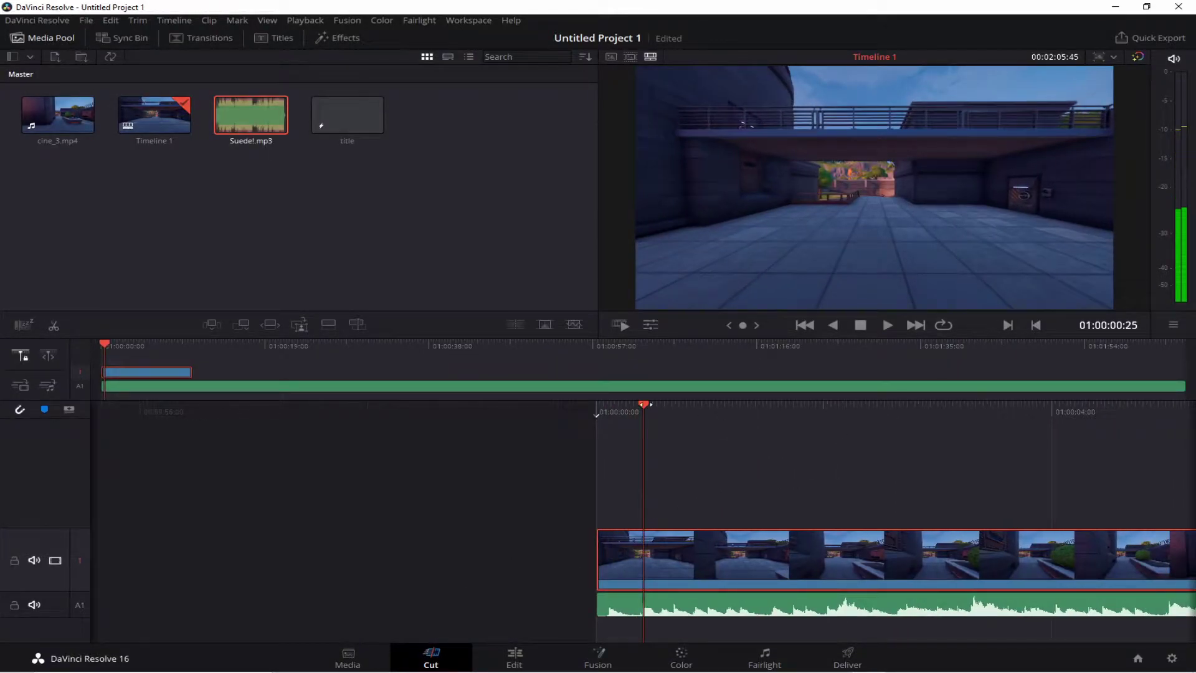
key("Home")
left_click(608, 653)
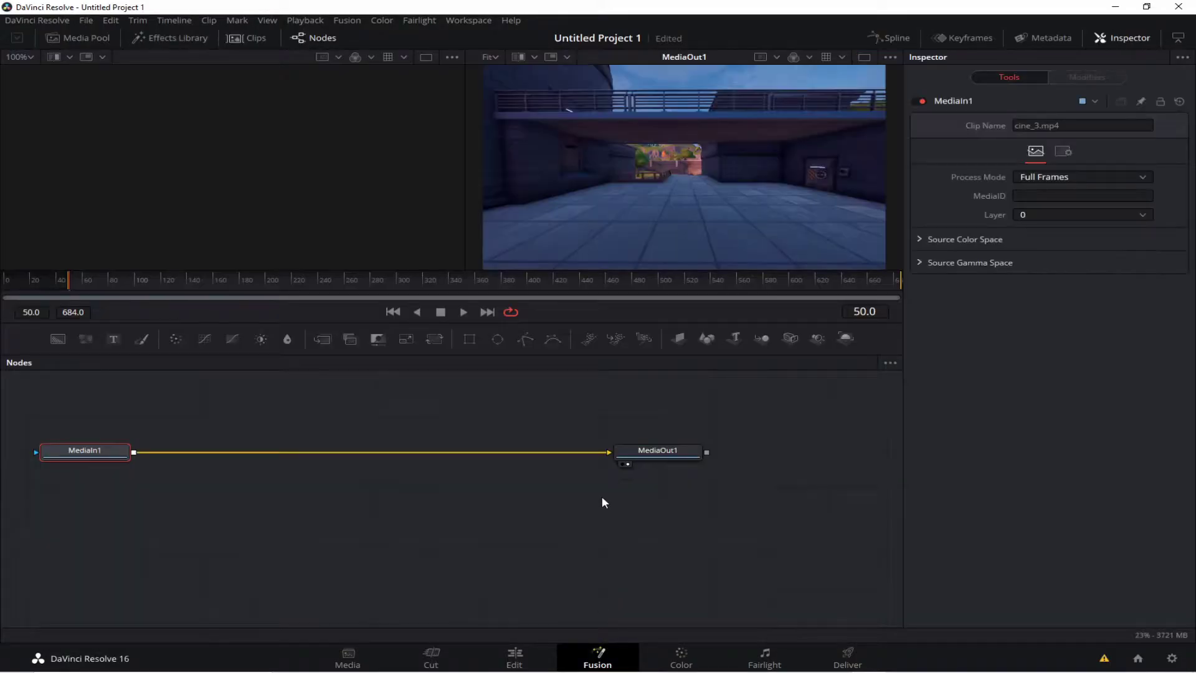
key("super")
left_click(692, 660)
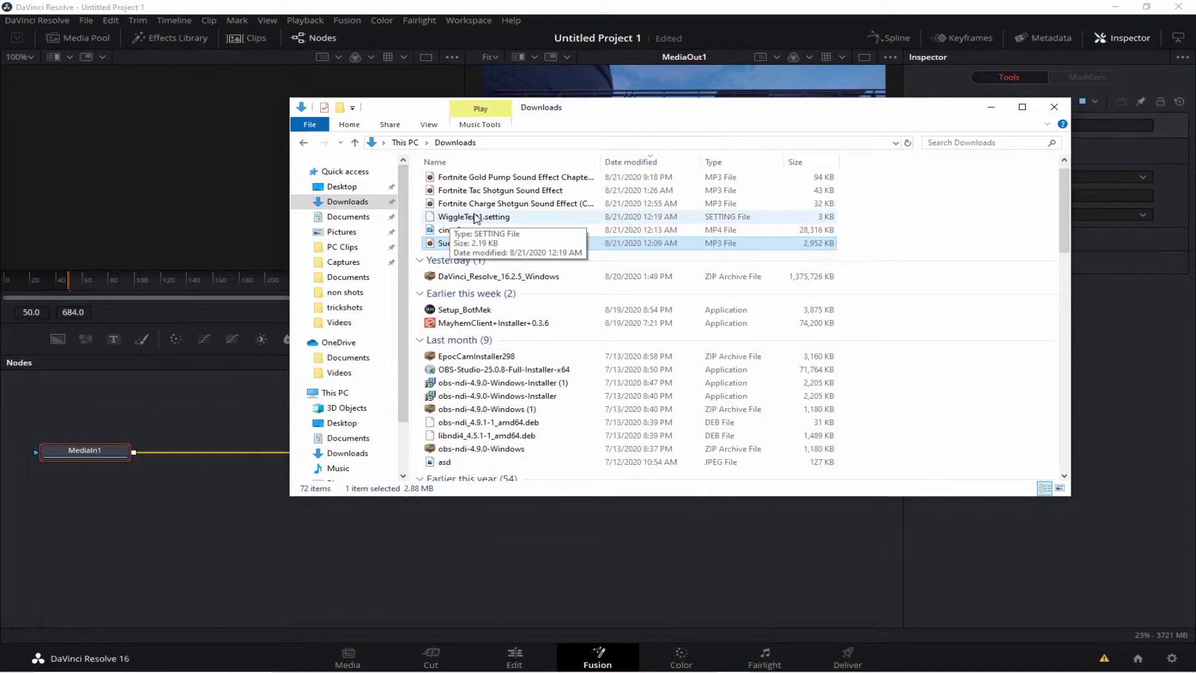
left_click(497, 221)
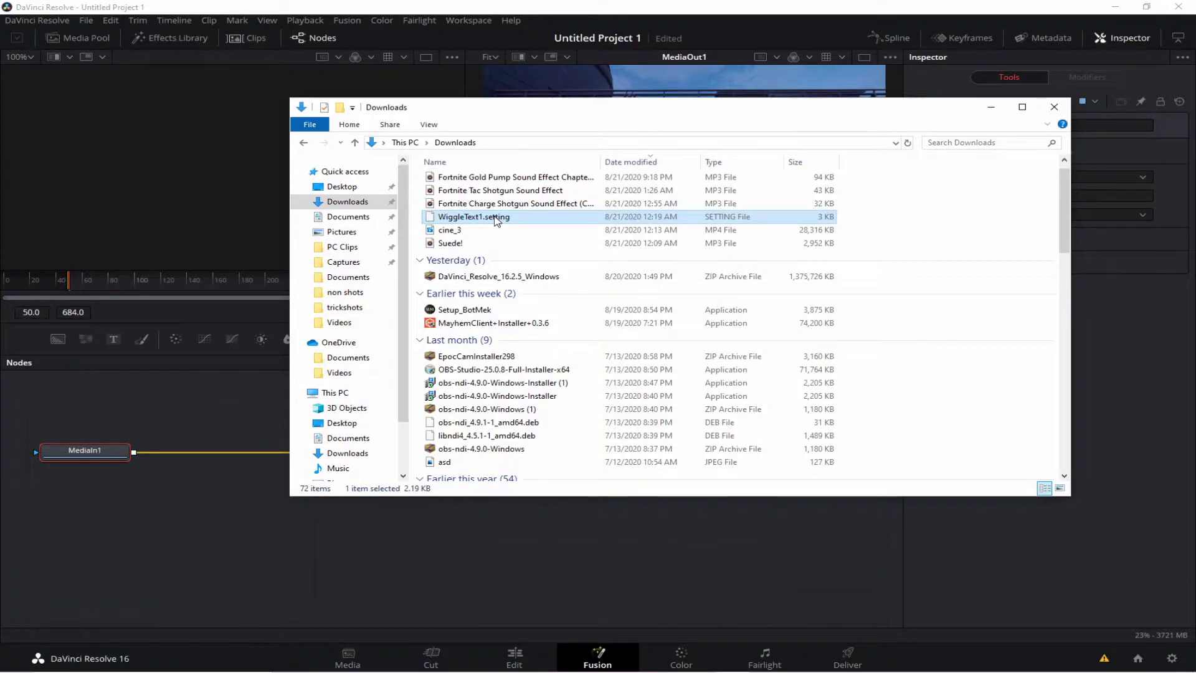
left_click_drag(497, 220, 384, 411)
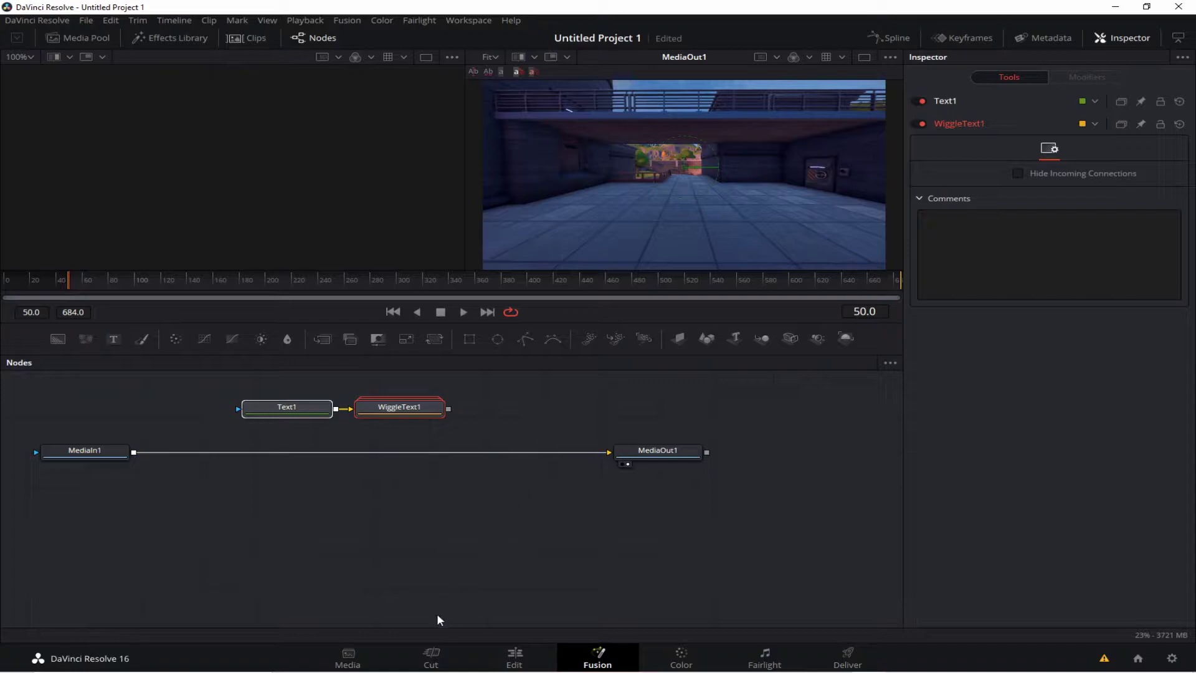
left_click(430, 655)
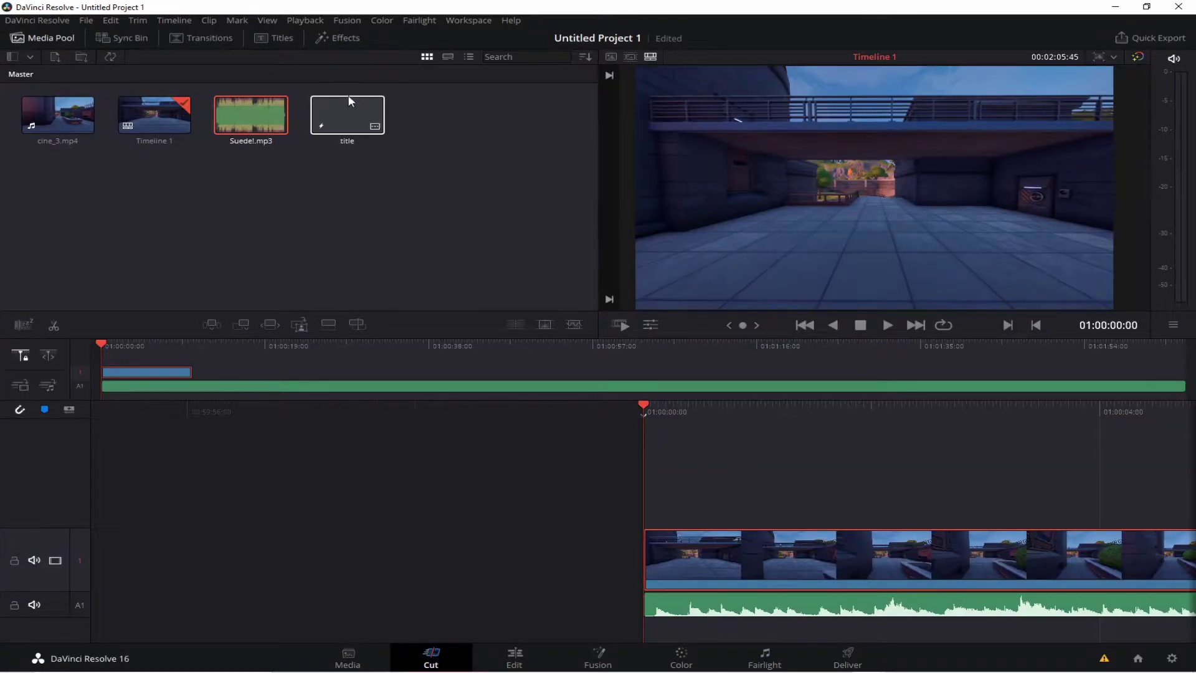
left_click_drag(347, 106, 682, 494)
right_click(729, 507)
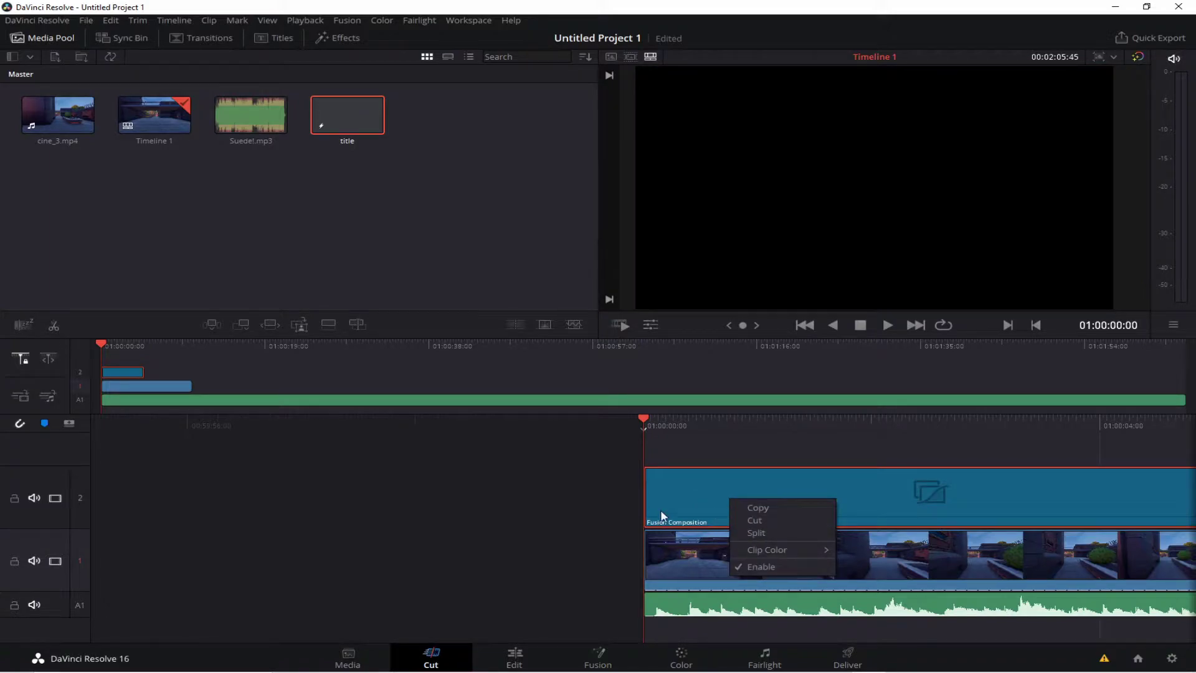
left_click(768, 525)
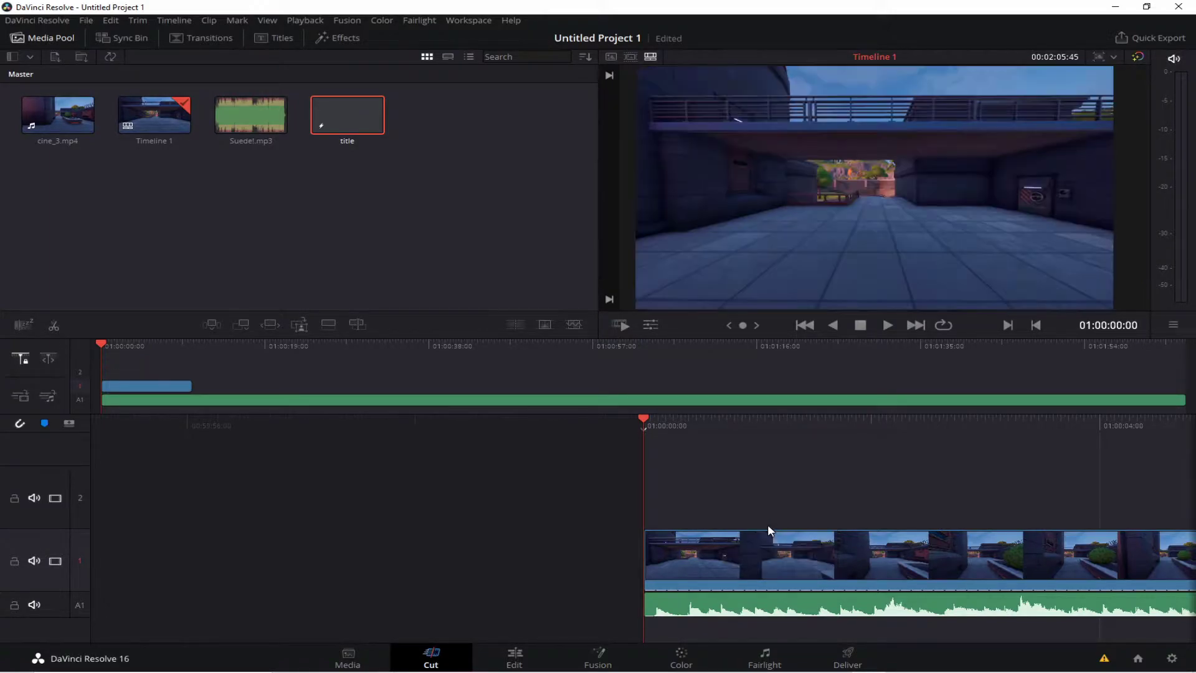
left_click(531, 654)
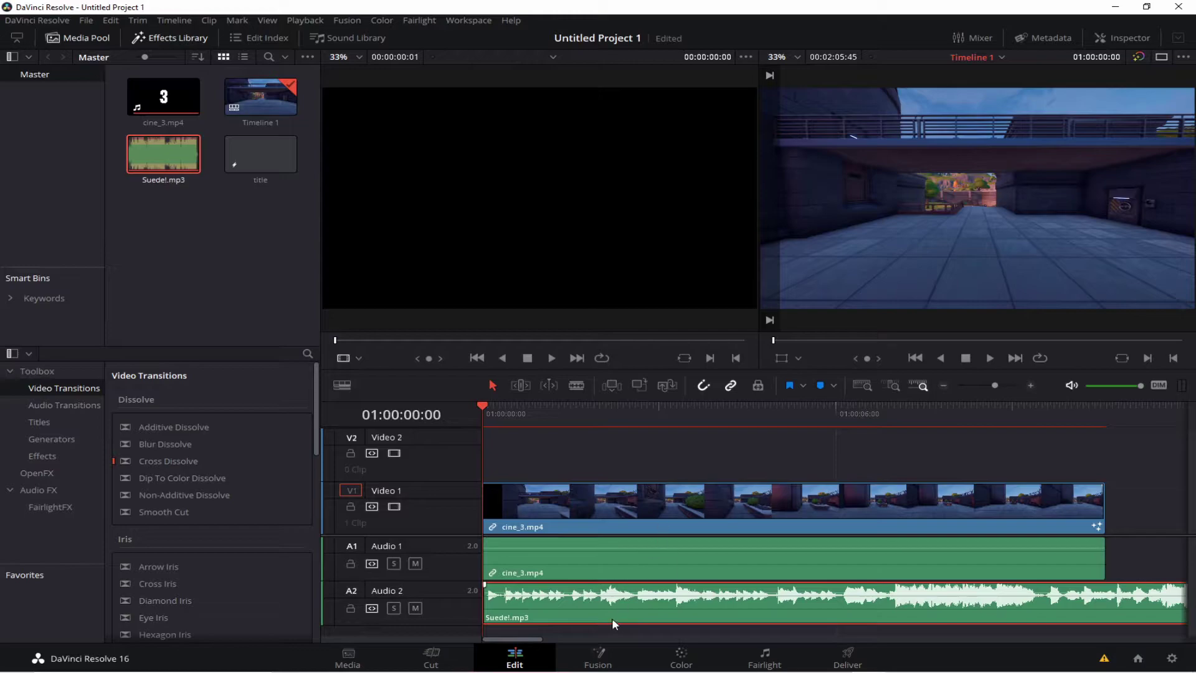
left_click(598, 654)
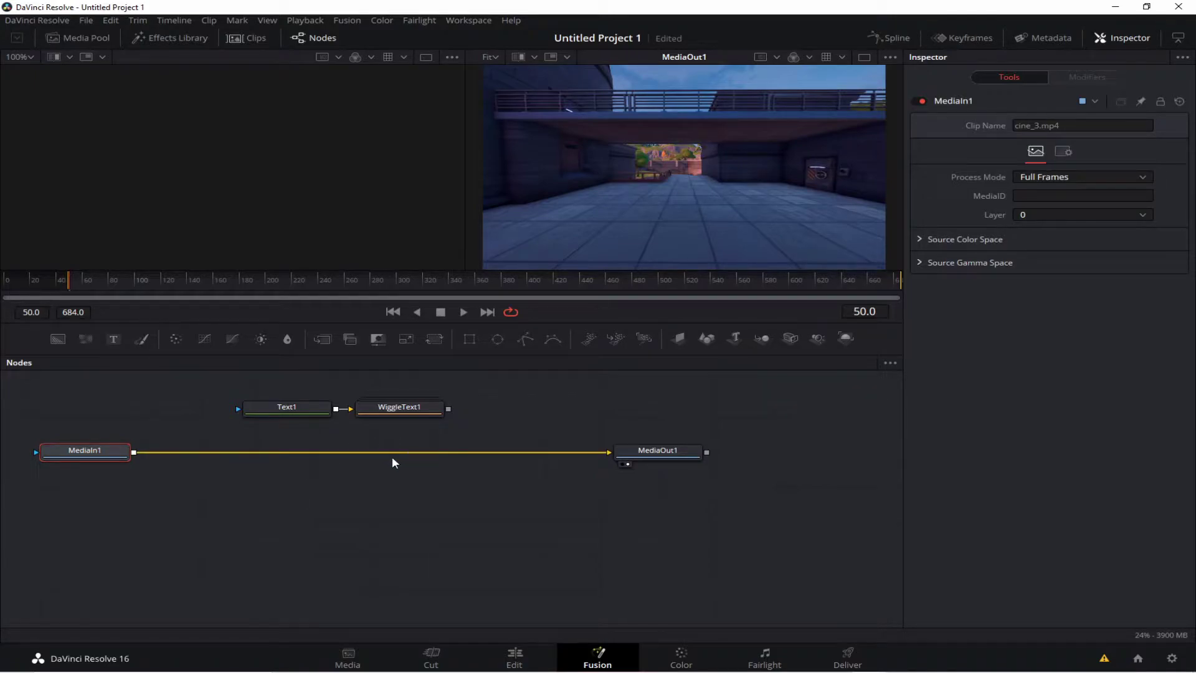
Step: Route WiggleText1 to MediaOut1 and set Text1 to 'asdad' in Bahnschrift
left_click_drag(391, 456, 393, 439)
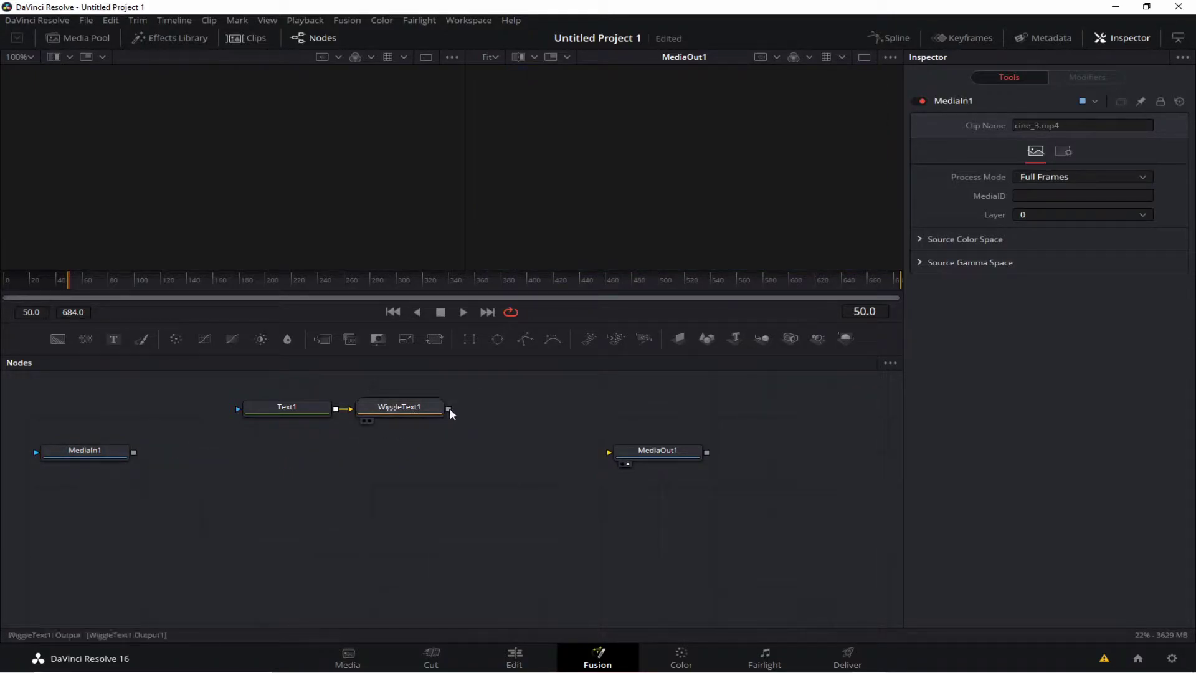
left_click_drag(448, 409, 704, 452)
left_click(276, 444)
left_click(1082, 224)
type("Wiggle")
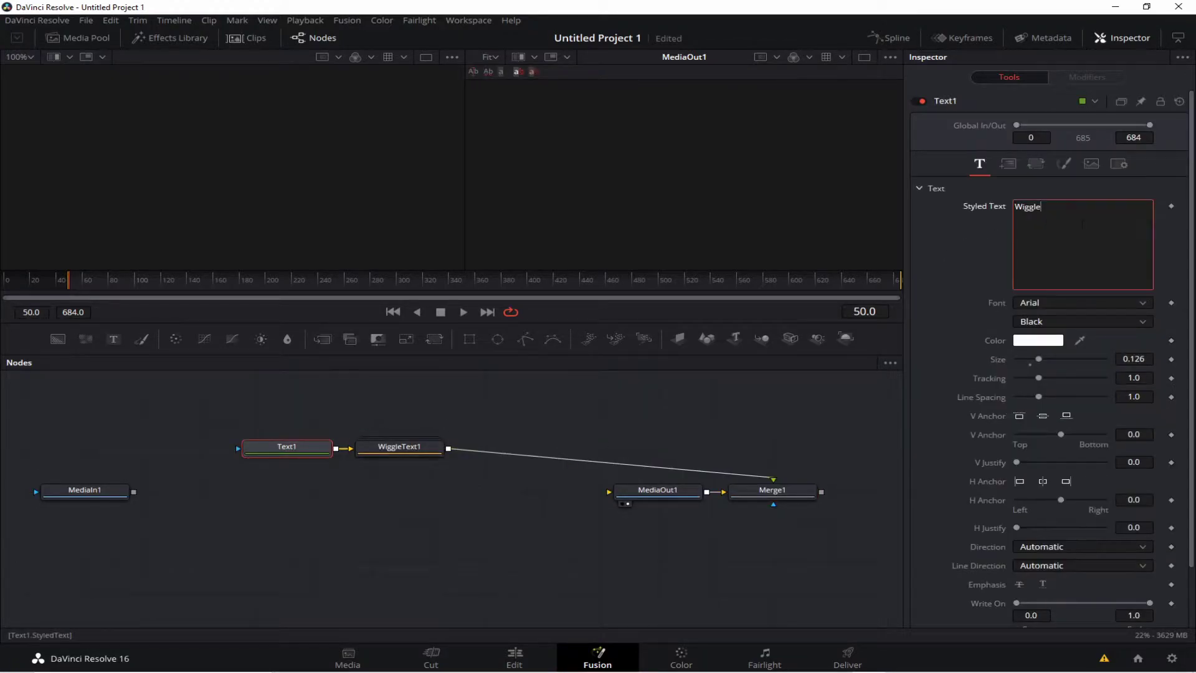
type("asda")
key("ctrl+a")
type("asdad")
left_click(1059, 308)
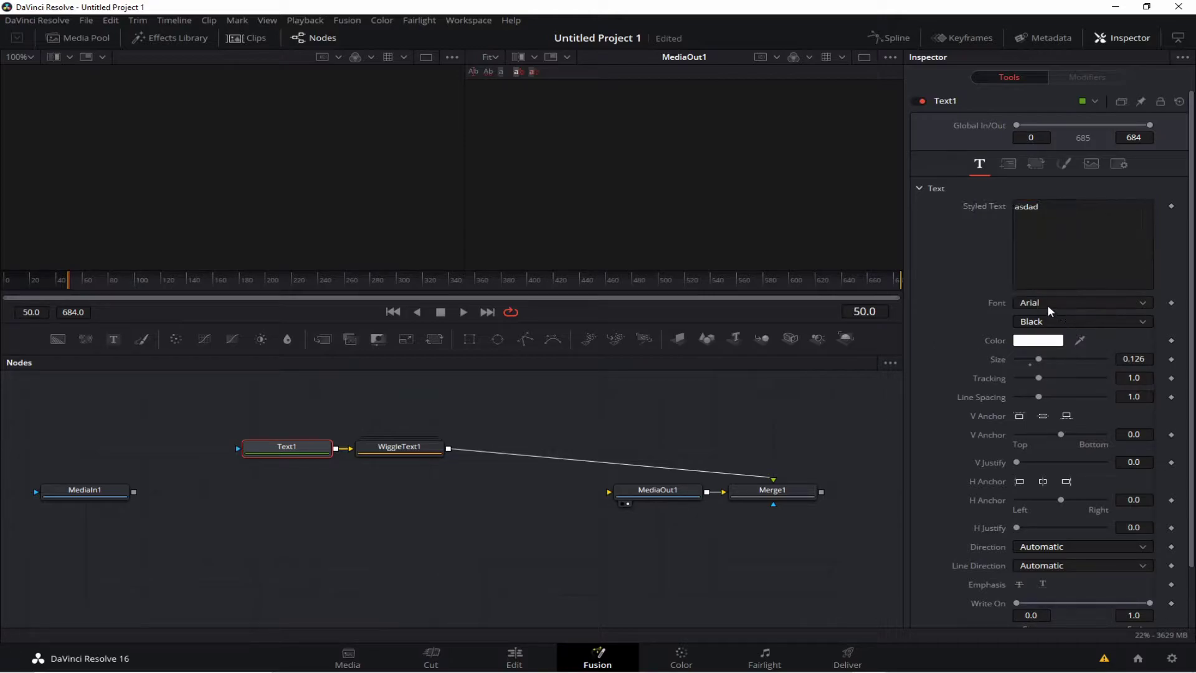
left_click(1034, 335)
Step: Delete the Merge1 node and link WiggleText1 directly to MediaOut1
left_click(641, 491)
left_click(769, 492)
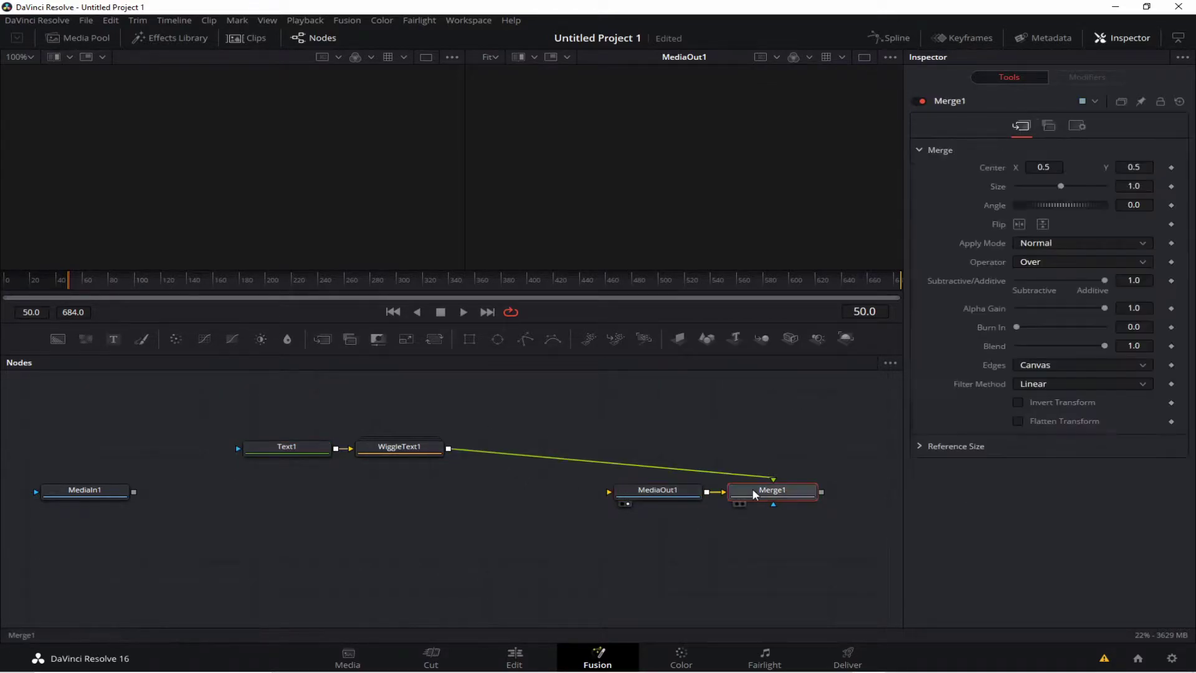
right_click(763, 492)
left_click(731, 496)
key("Delete")
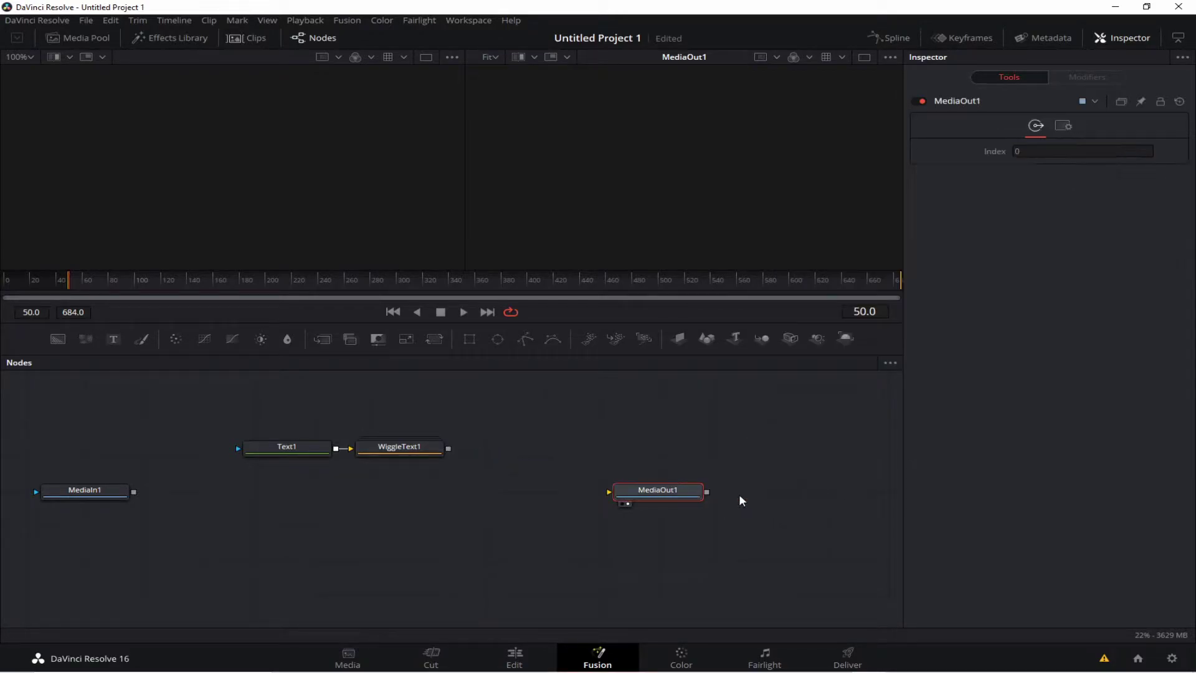
left_click_drag(451, 446, 643, 492)
left_click_drag(448, 448, 612, 492)
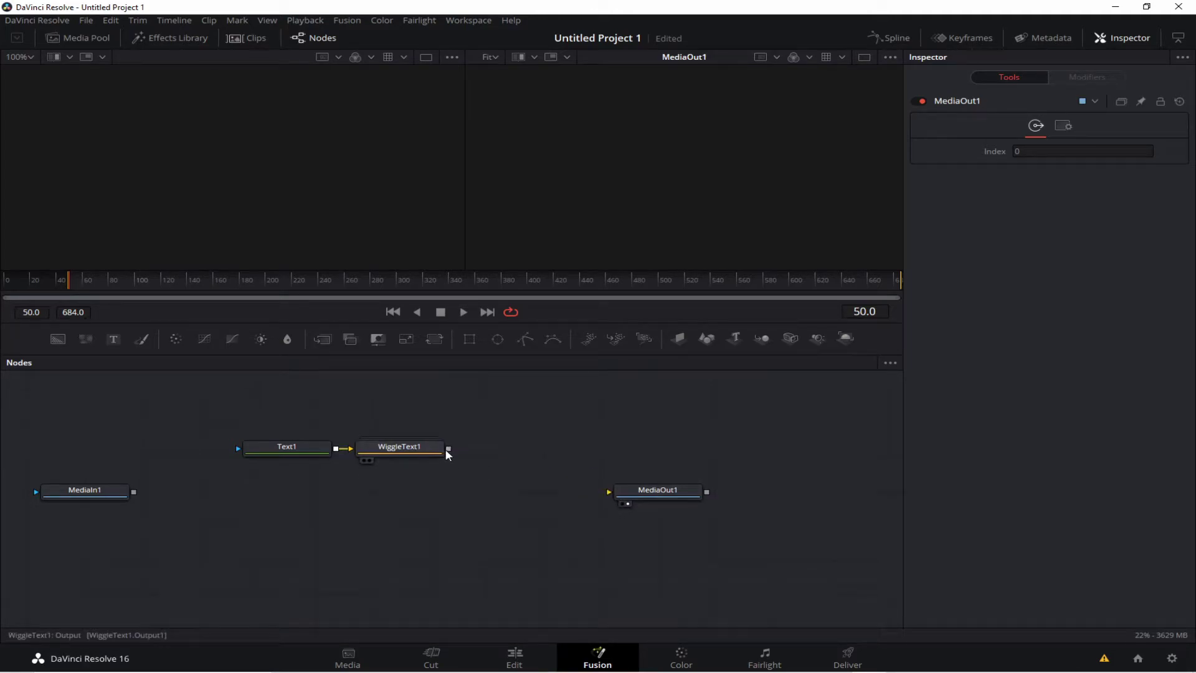
left_click_drag(447, 449, 616, 492)
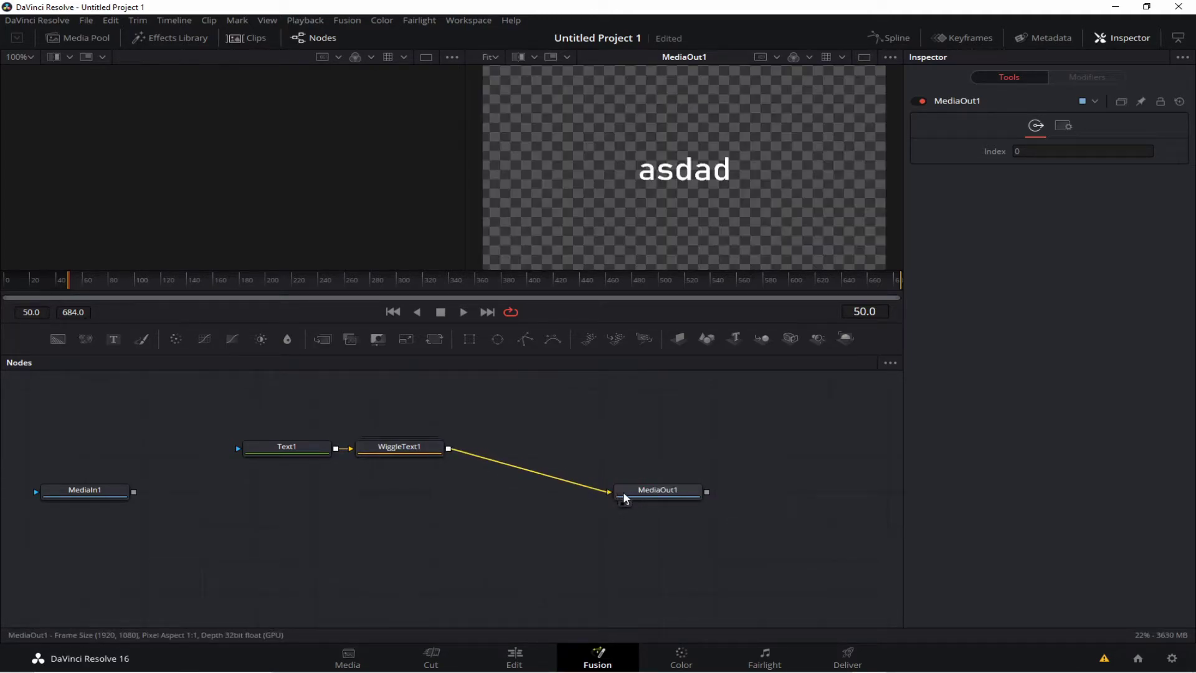
Step: Preview the title on the Edit page, stopping at 01:00:02:56
left_click(499, 650)
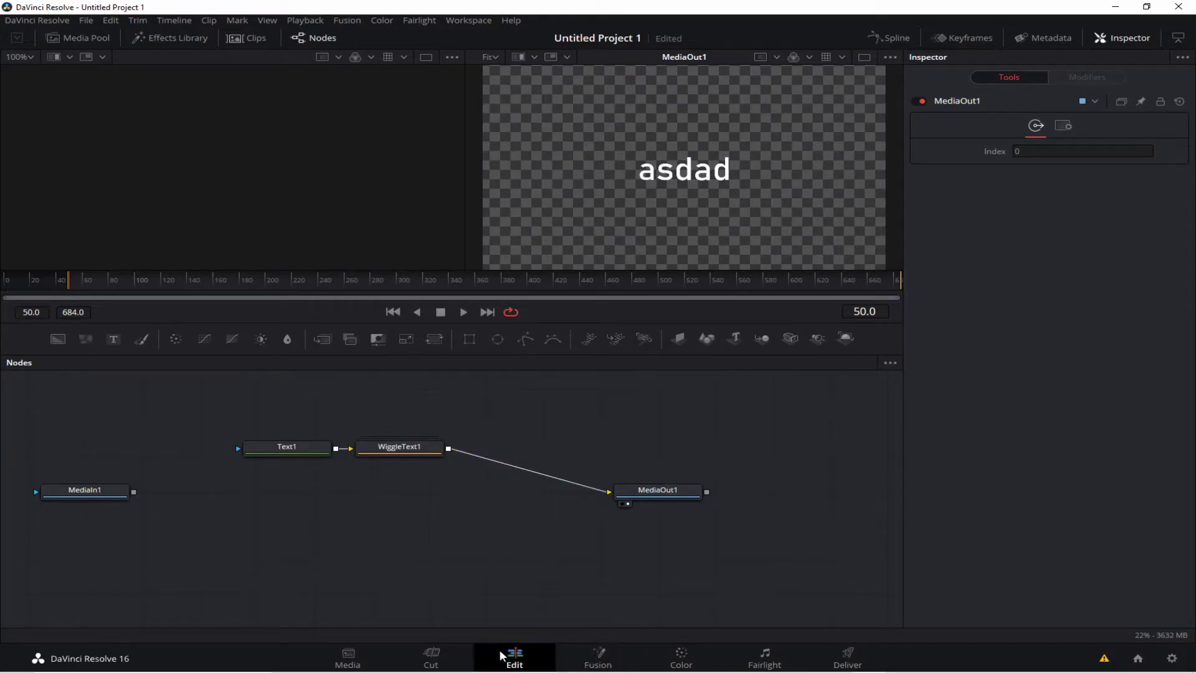
key("space")
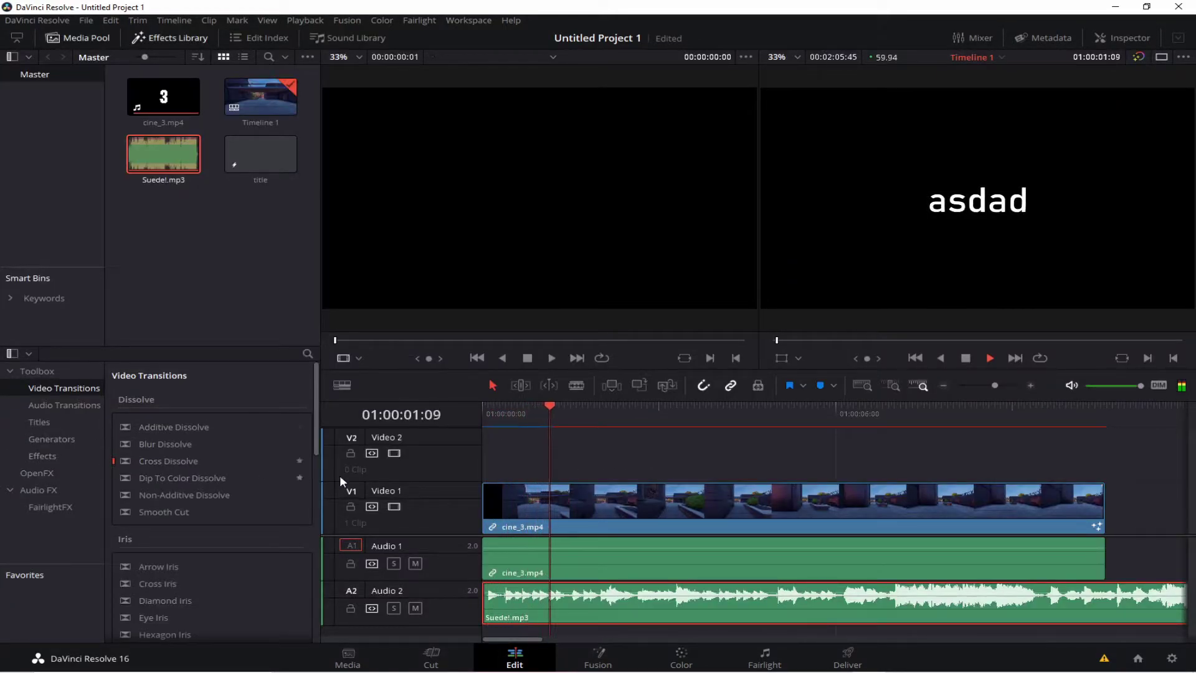
left_click(655, 406)
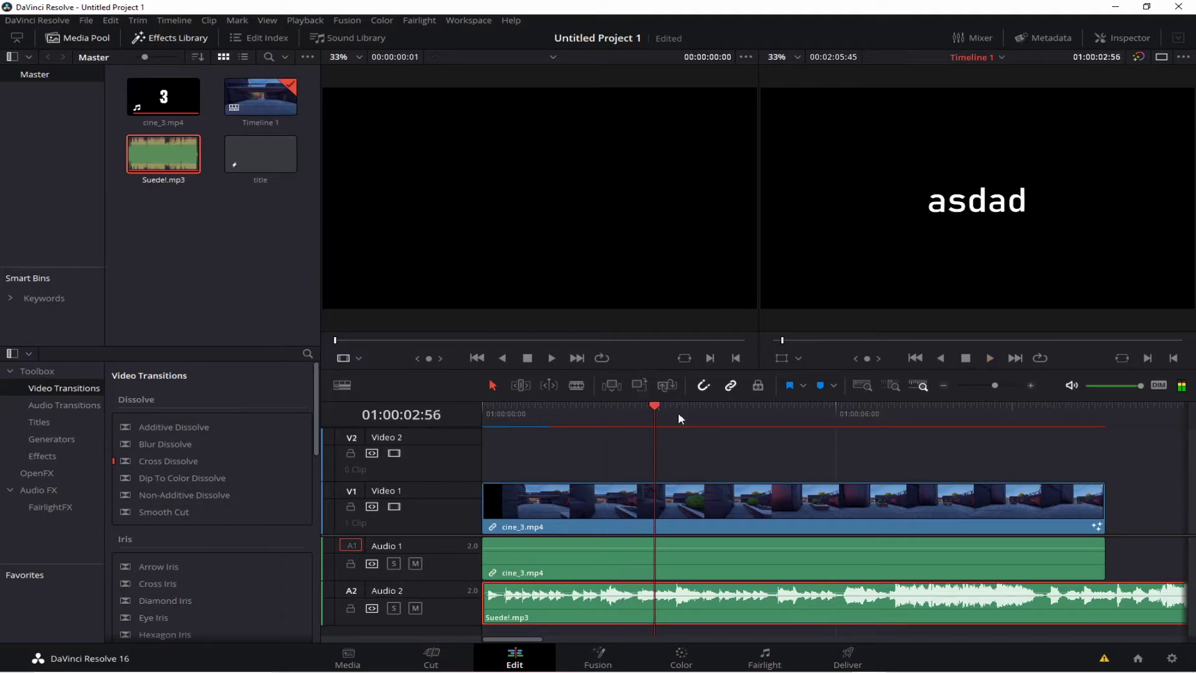
Step: In Fusion, disconnect WiggleText1 and reconnect MediaIn1 to MediaOut1, then return to Edit
left_click(623, 652)
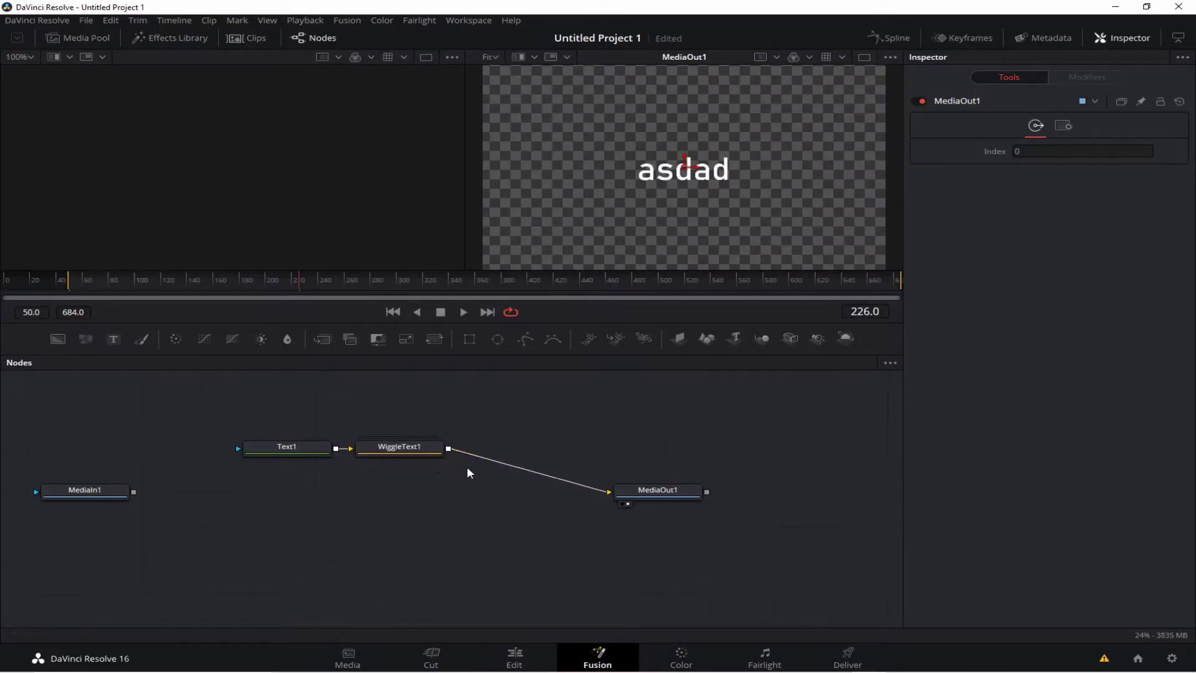
left_click_drag(585, 488, 460, 454)
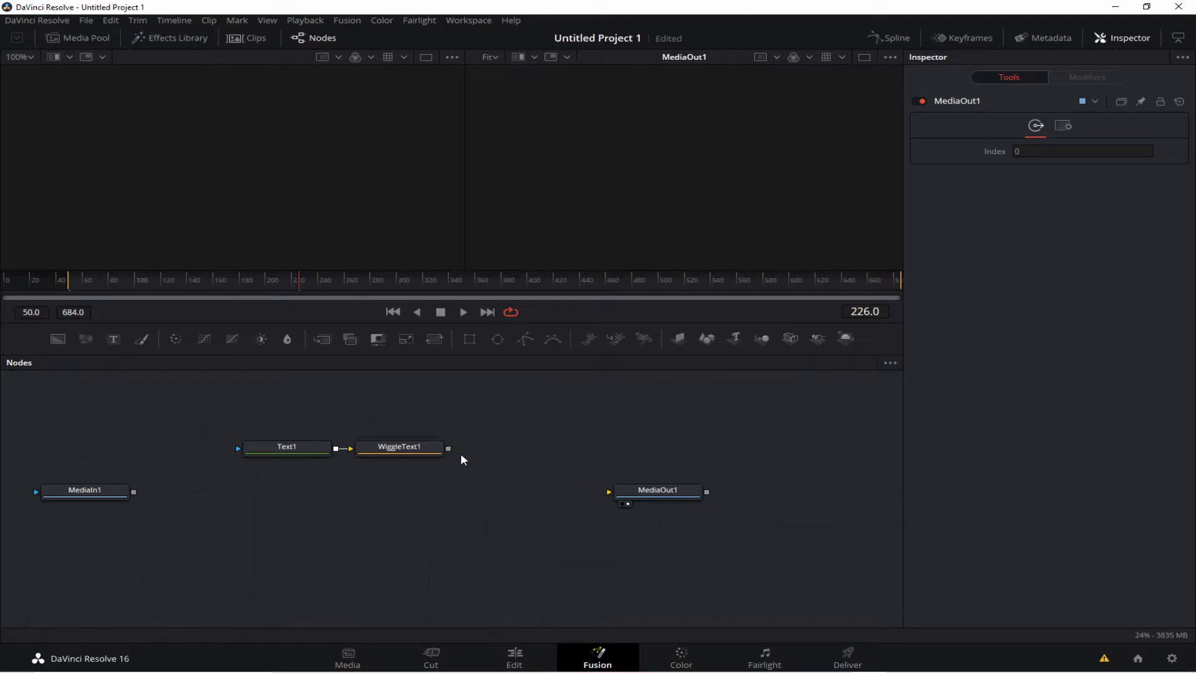
left_click_drag(137, 492, 637, 496)
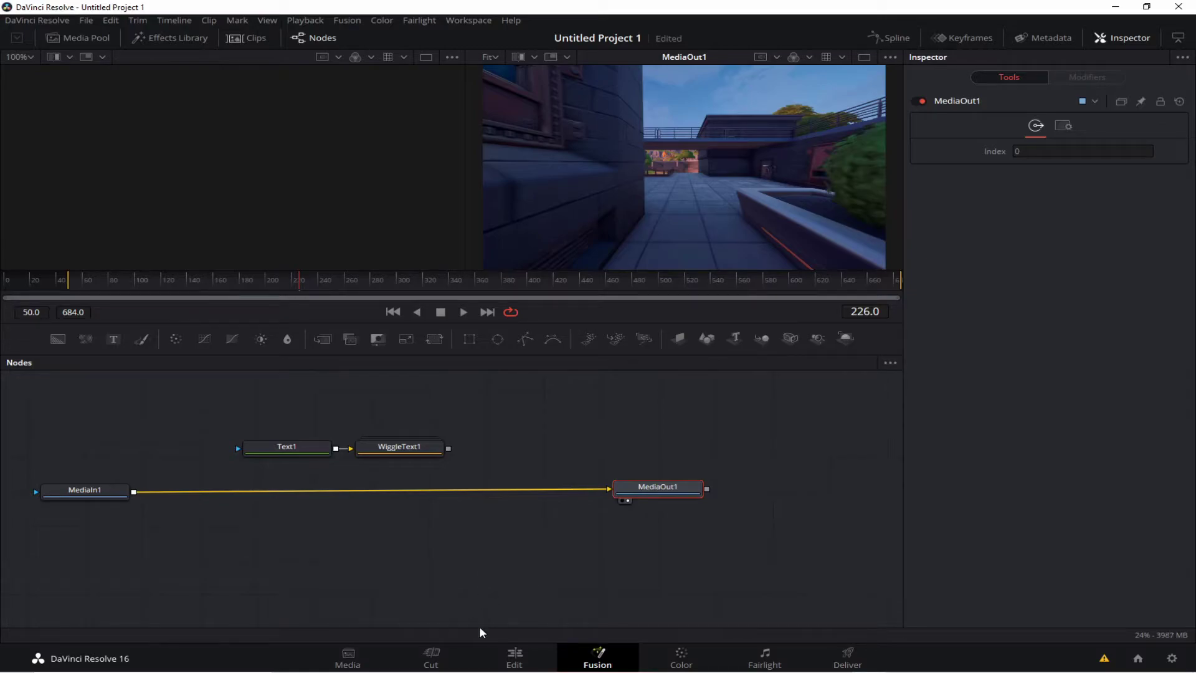
left_click(520, 654)
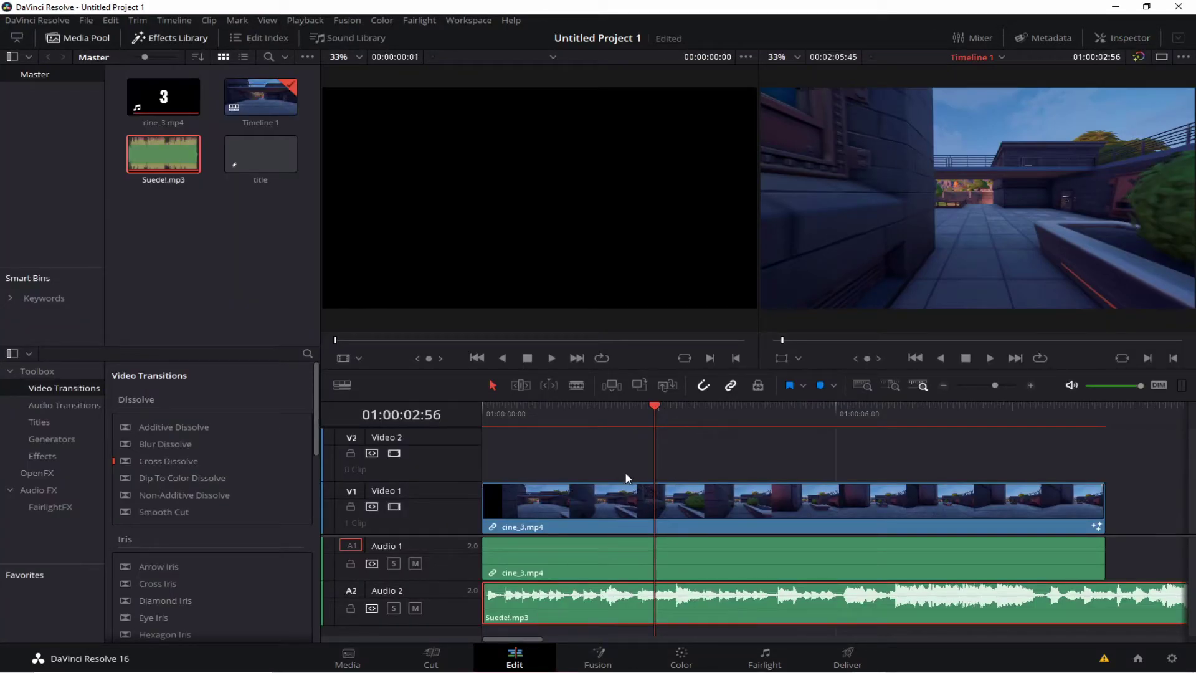
Step: Place the Fusion Composition on Video 2 and extend it to the end of cine_3.mp4
left_click_drag(281, 157, 473, 455)
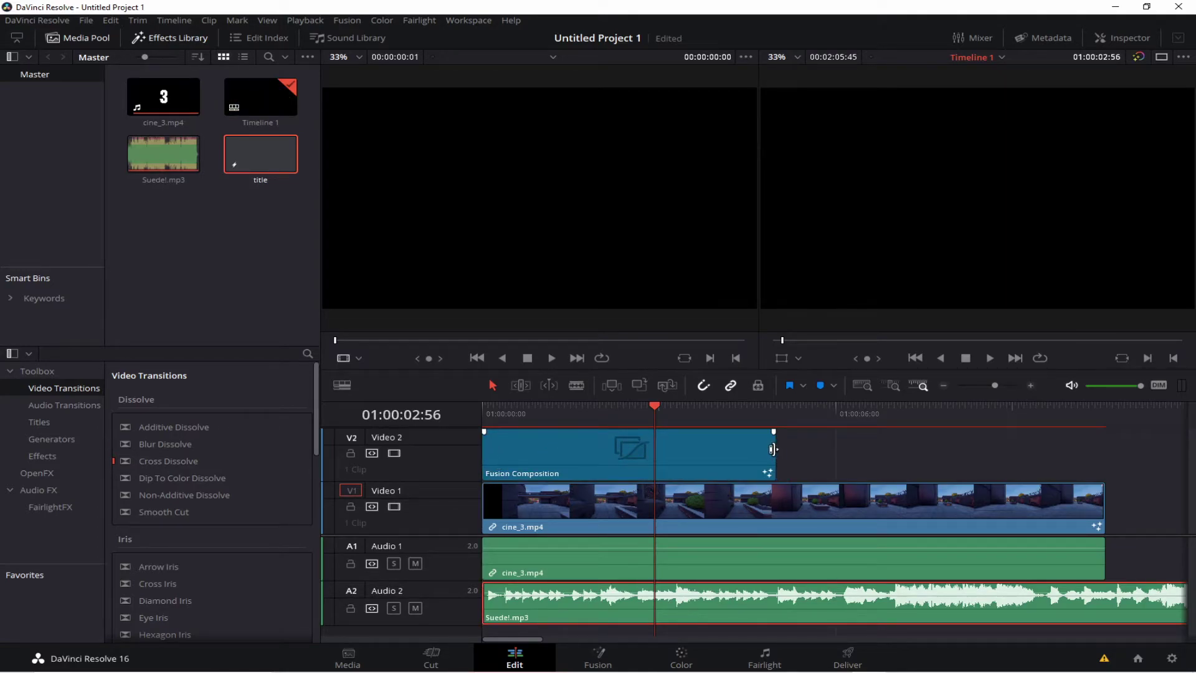
left_click_drag(773, 449, 1103, 449)
left_click(803, 414)
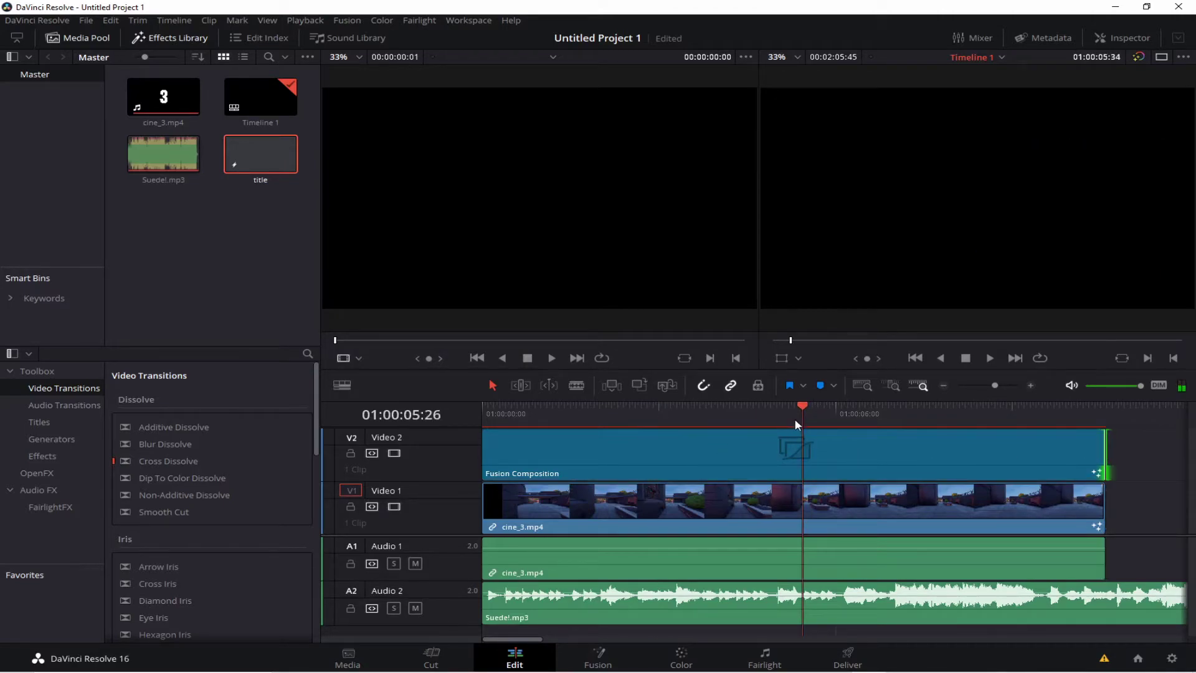
Step: Open the composition clip in Fusion and move MediaOut1 toward the graph's centre
left_click(496, 458)
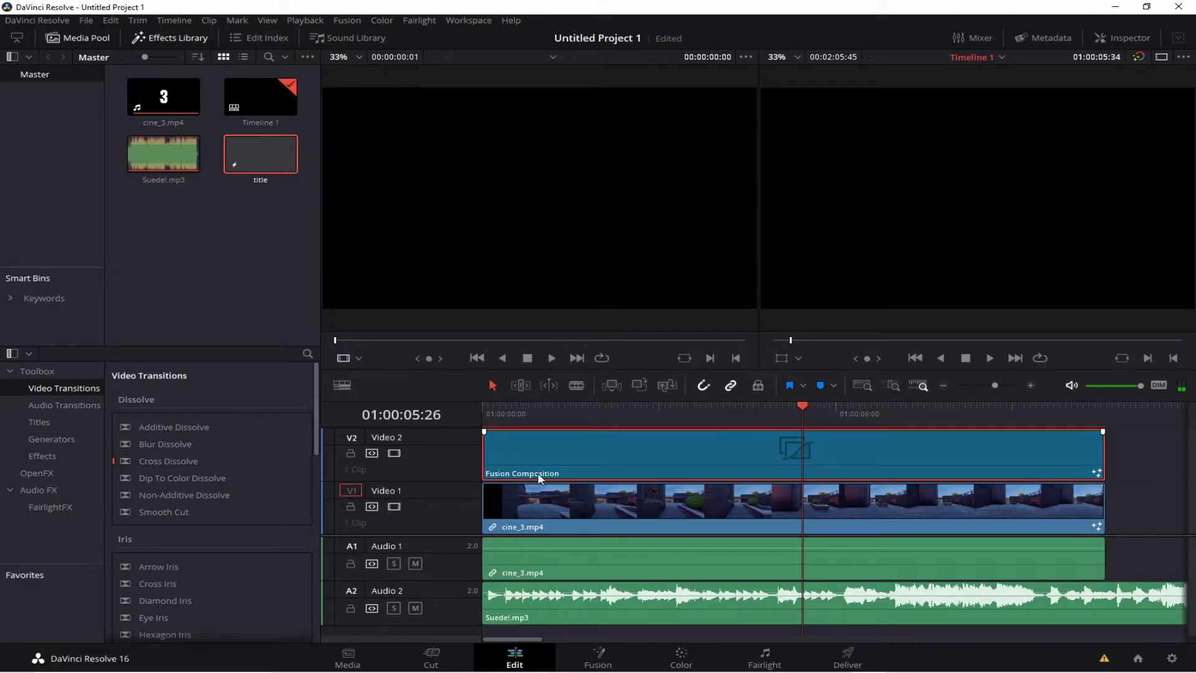
left_click(587, 656)
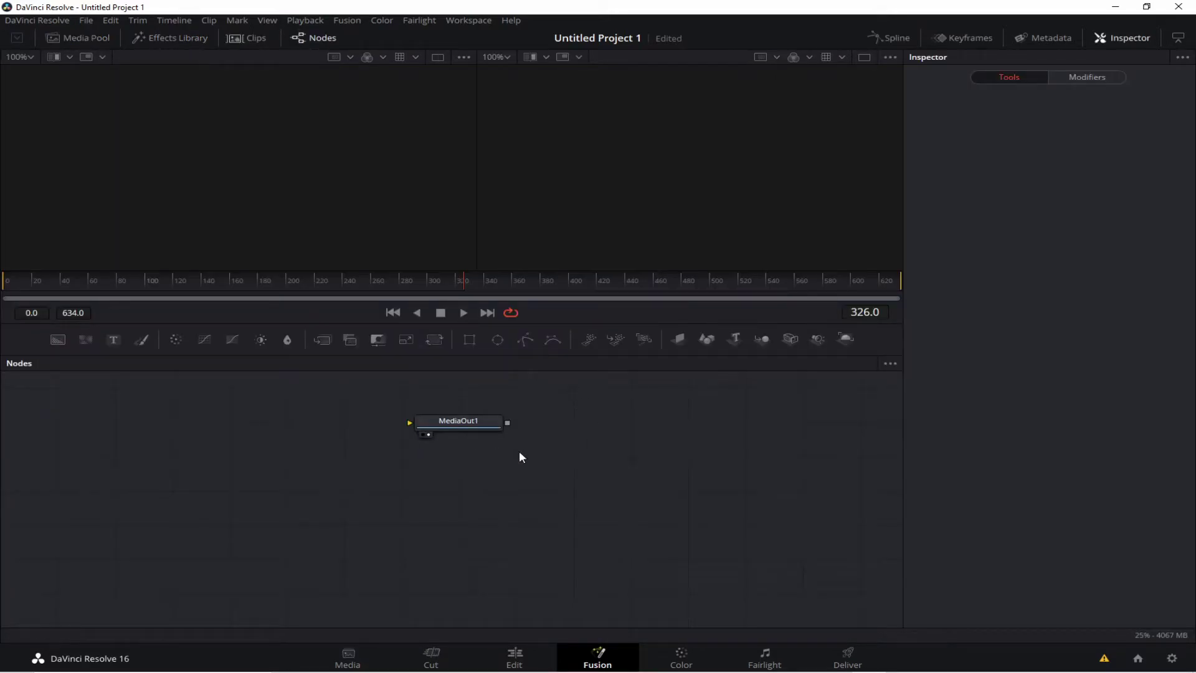
left_click_drag(470, 418, 546, 466)
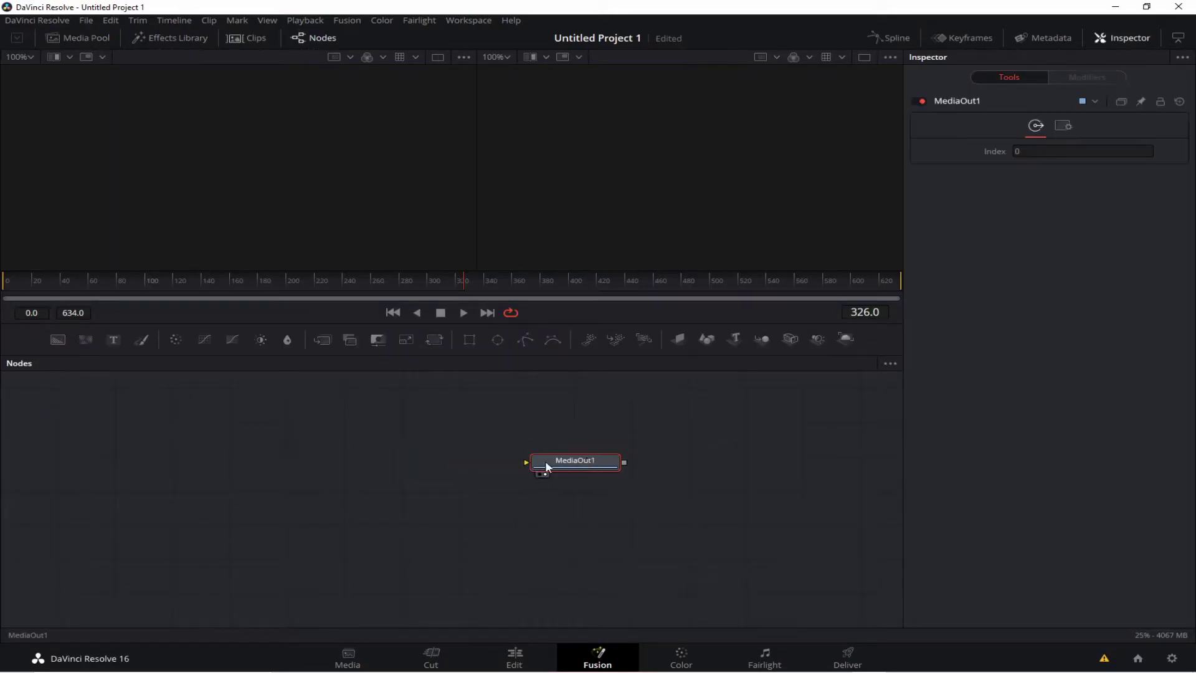
Step: Drag WiggleText1.setting from Downloads into the title's node graph, adding Text1 and WiggleText1
left_click(368, 446)
key("super")
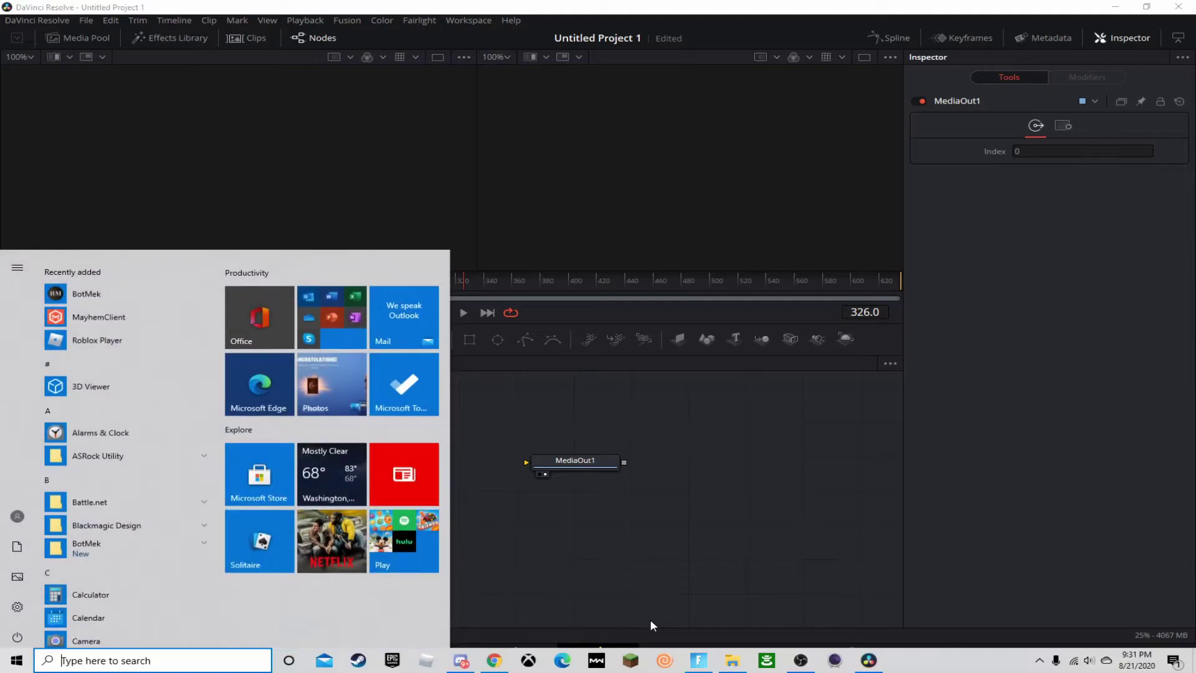
left_click(732, 667)
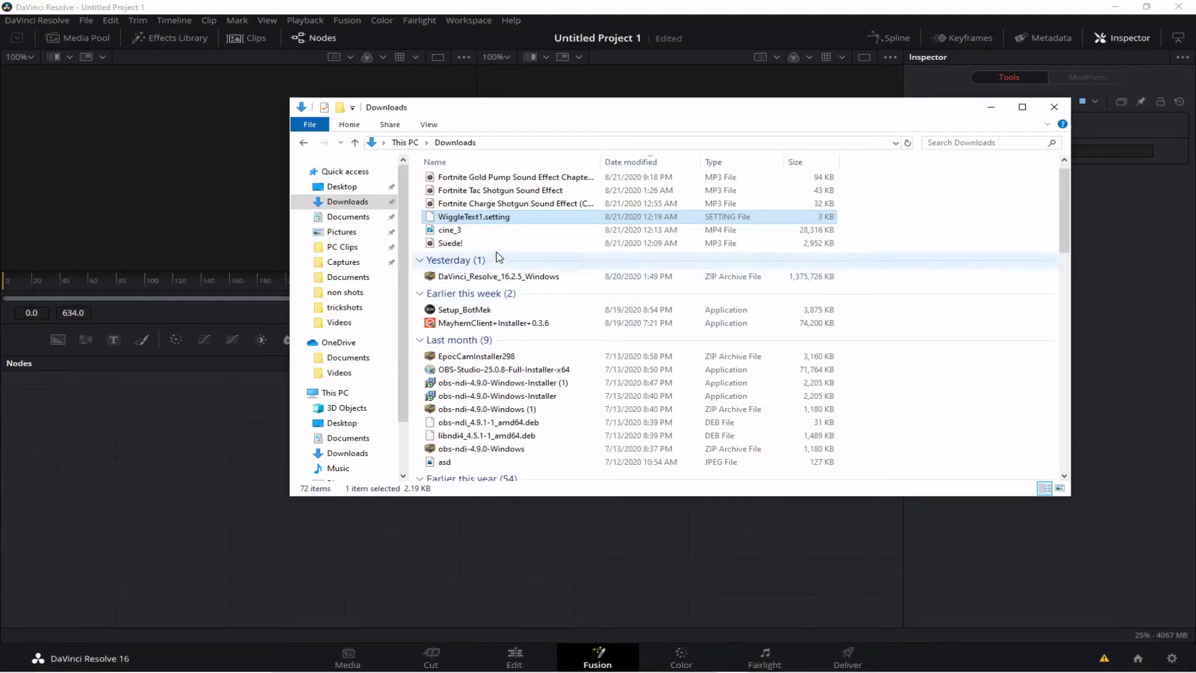
left_click_drag(483, 217, 528, 462)
left_click(235, 435)
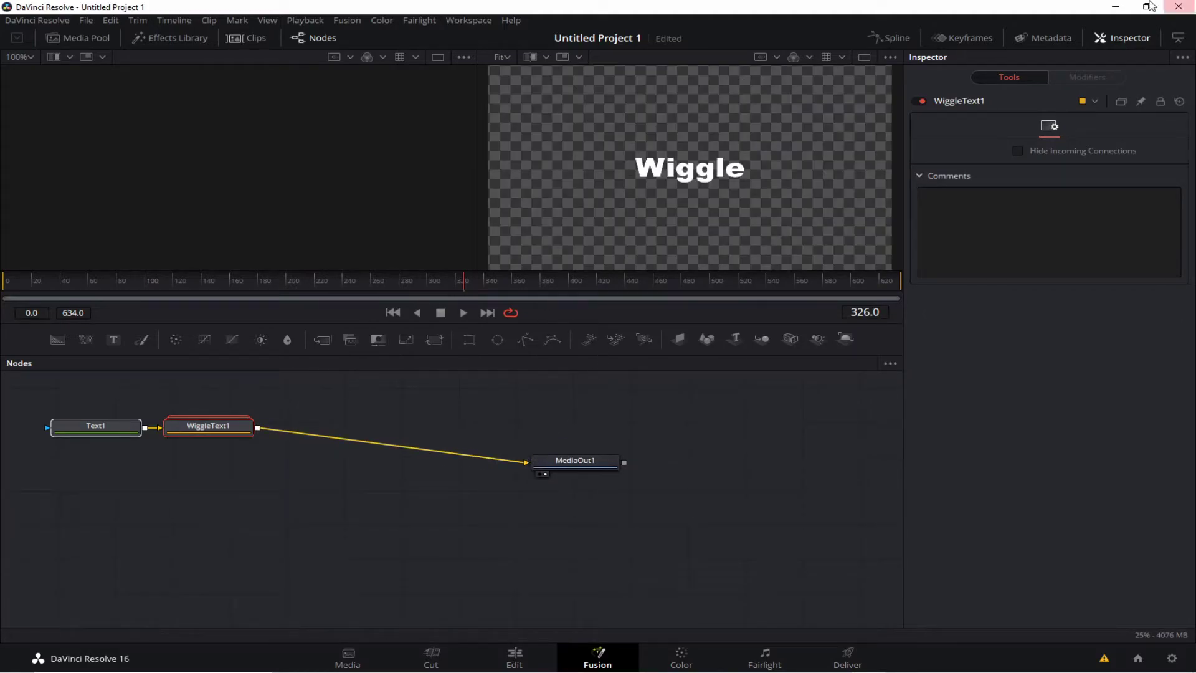
Step: Replace Text1's placeholder 'Wiggle' with 'Suede'
left_click(87, 431)
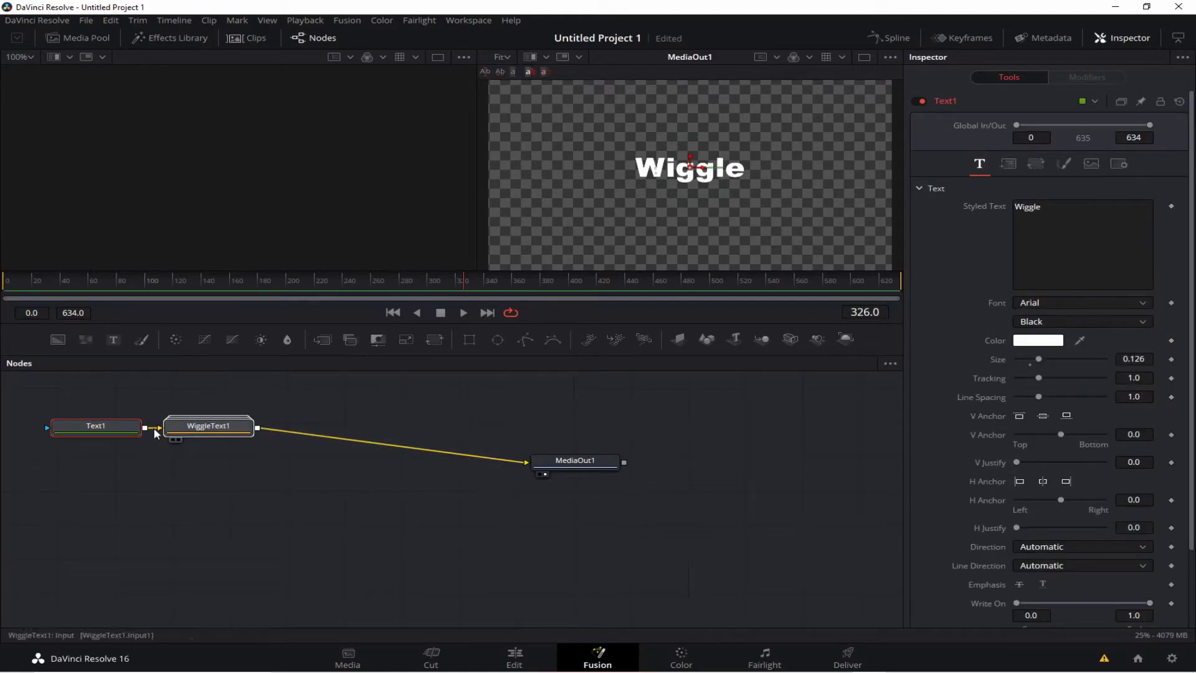
left_click(1074, 213)
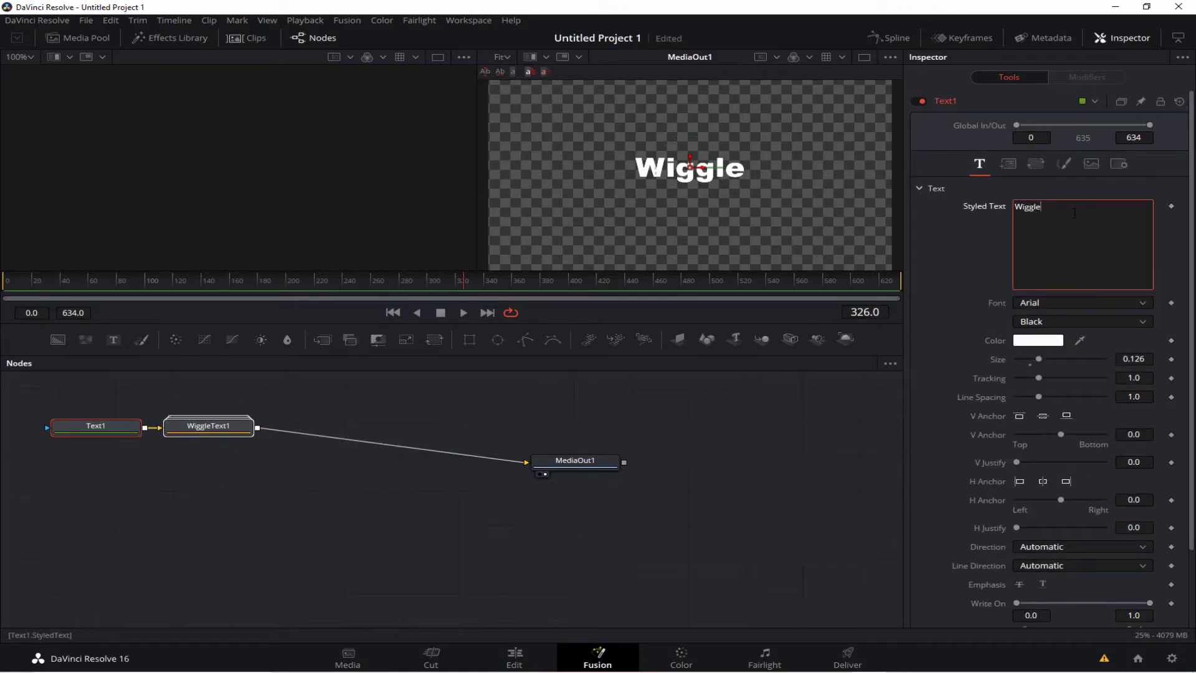
left_click_drag(1041, 207, 1003, 209)
type("sz")
key("BackSpace")
key("BackSpace")
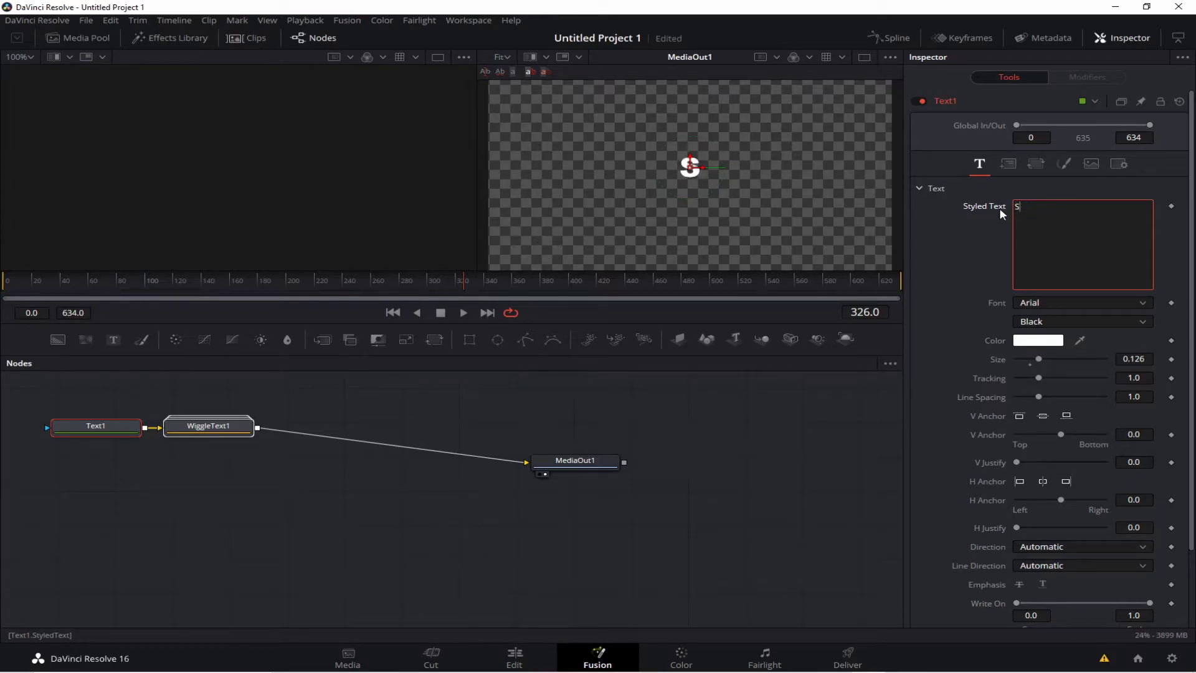
type("Suede")
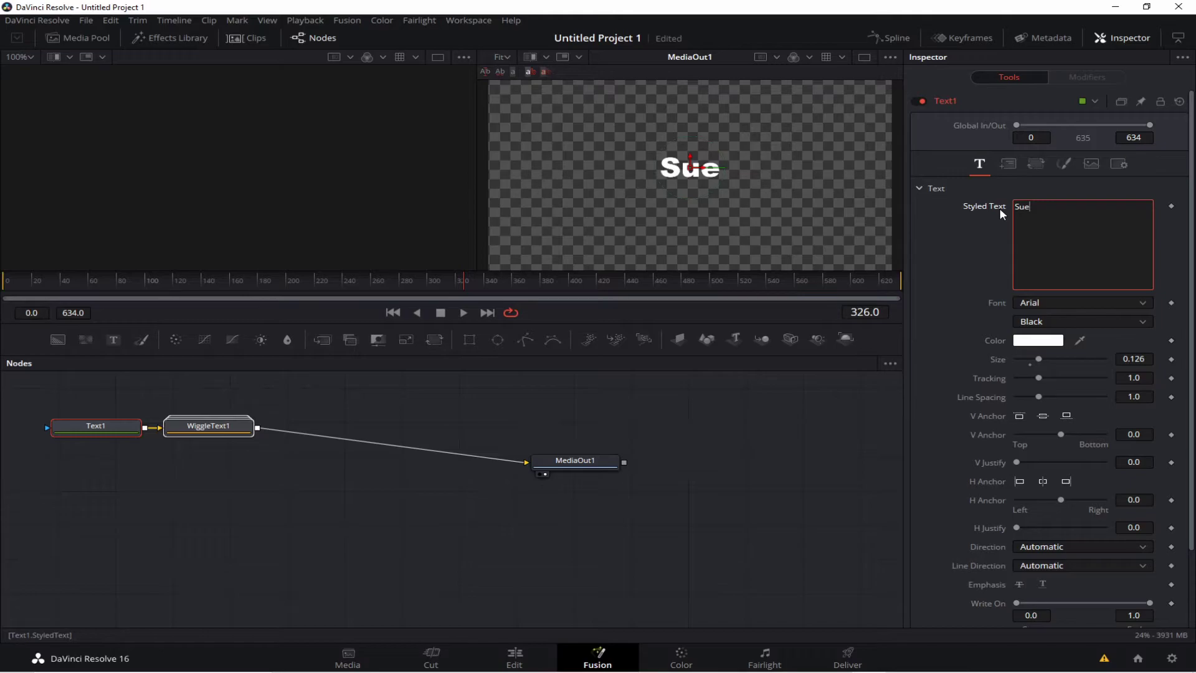
left_click(984, 350)
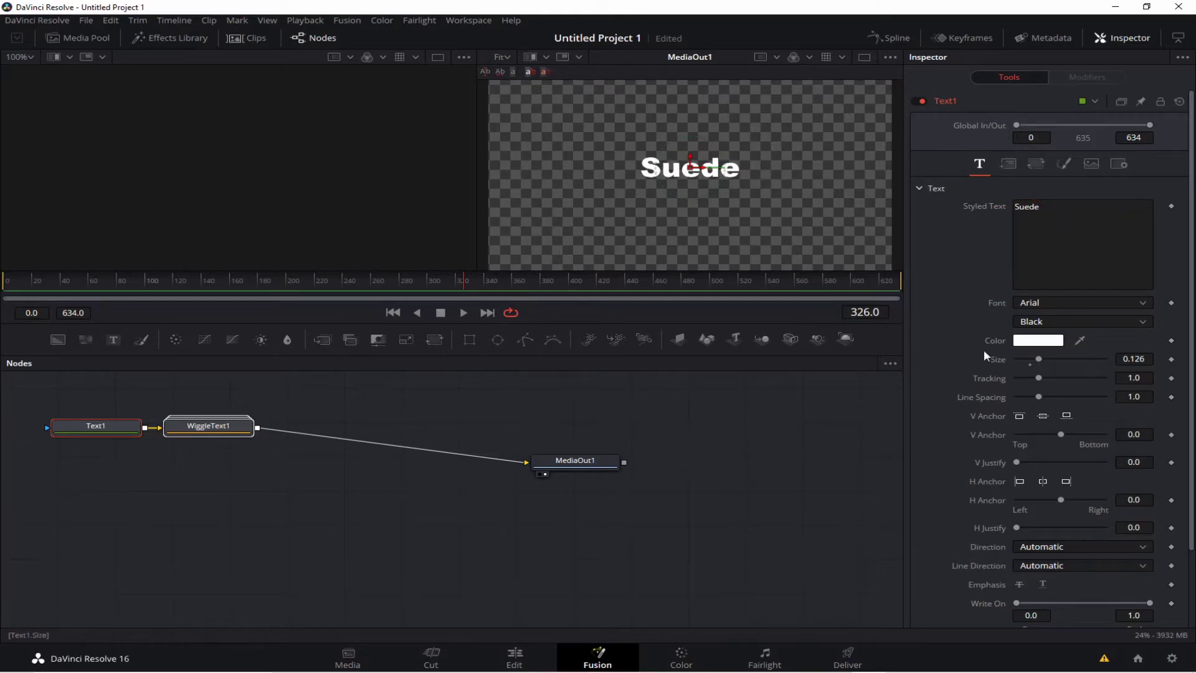
Step: Set the title font to Bahnschrift Light and its size to 0.3307
left_click(1087, 301)
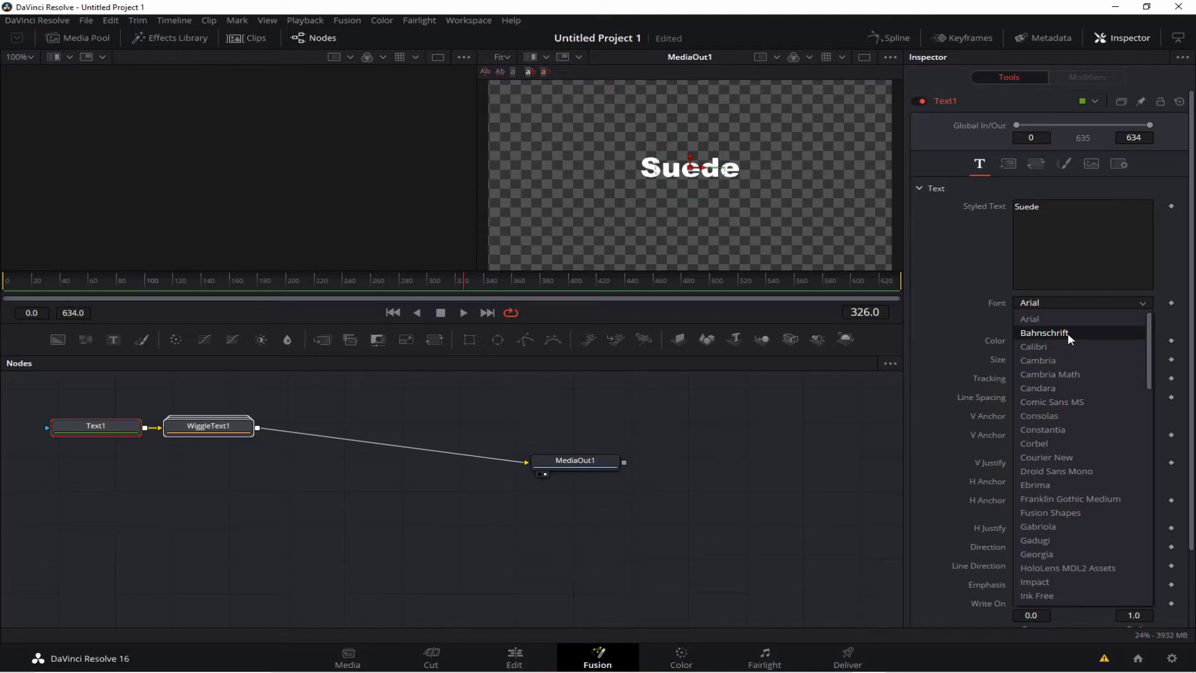
left_click(1068, 332)
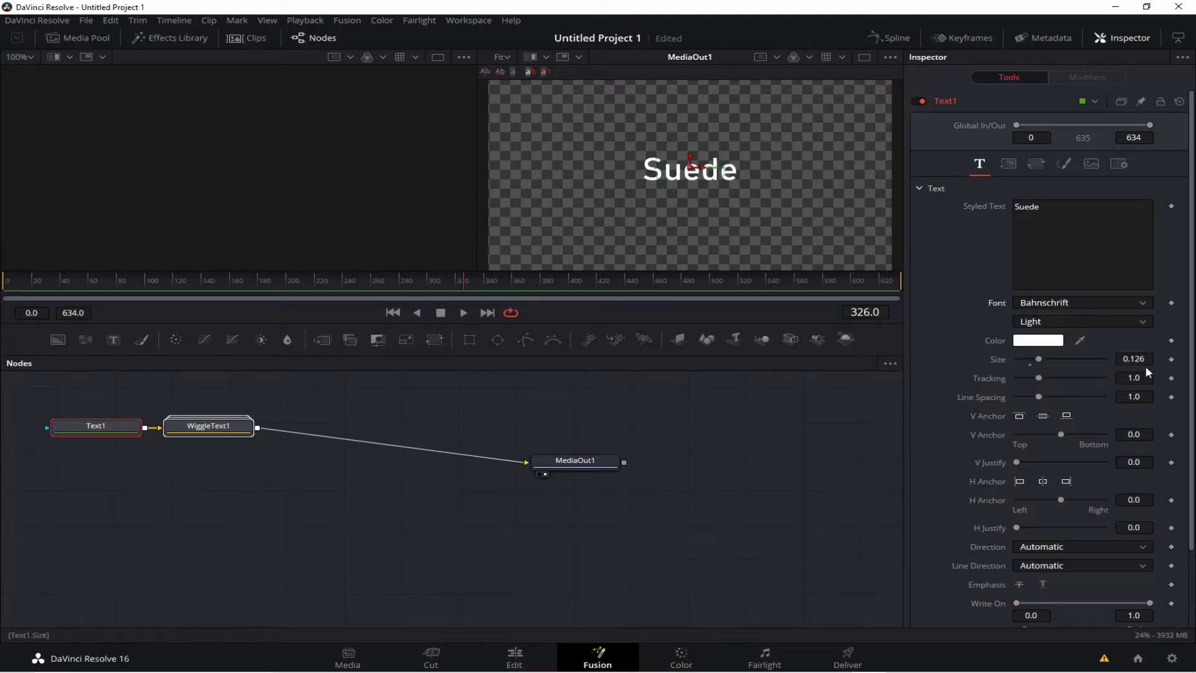
mouse_move(1049, 357)
left_mouse_down()
mouse_move(1079, 359)
mouse_move(1069, 359)
left_mouse_up()
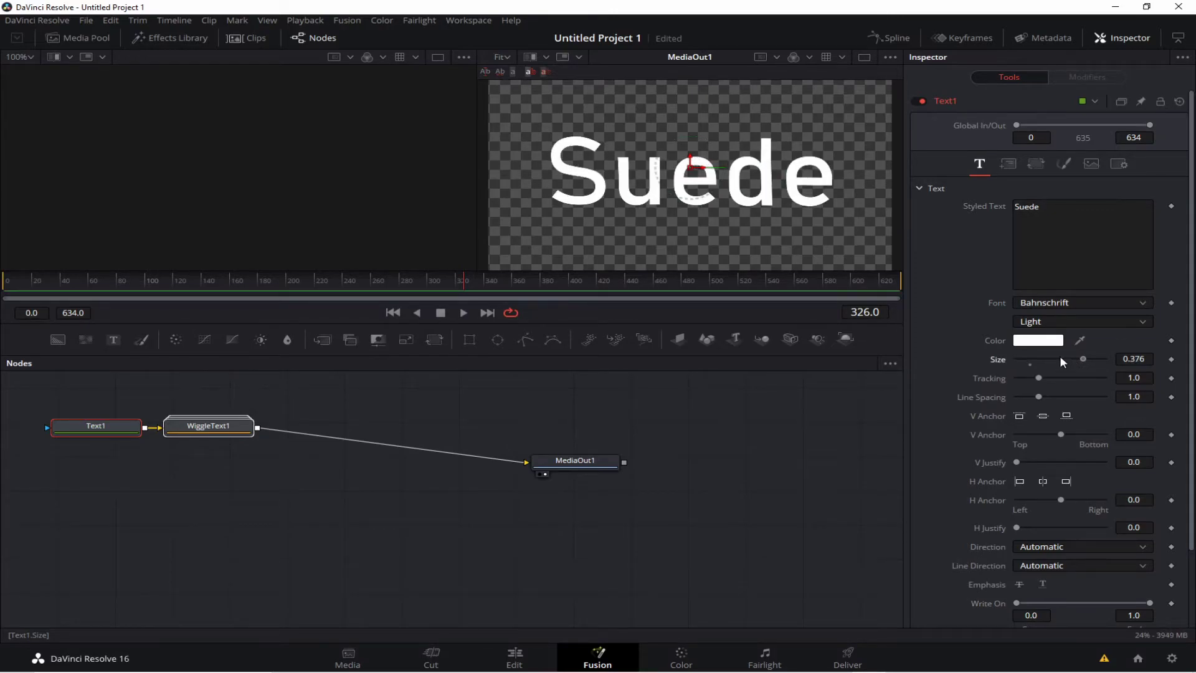
left_click_drag(1083, 359, 1075, 359)
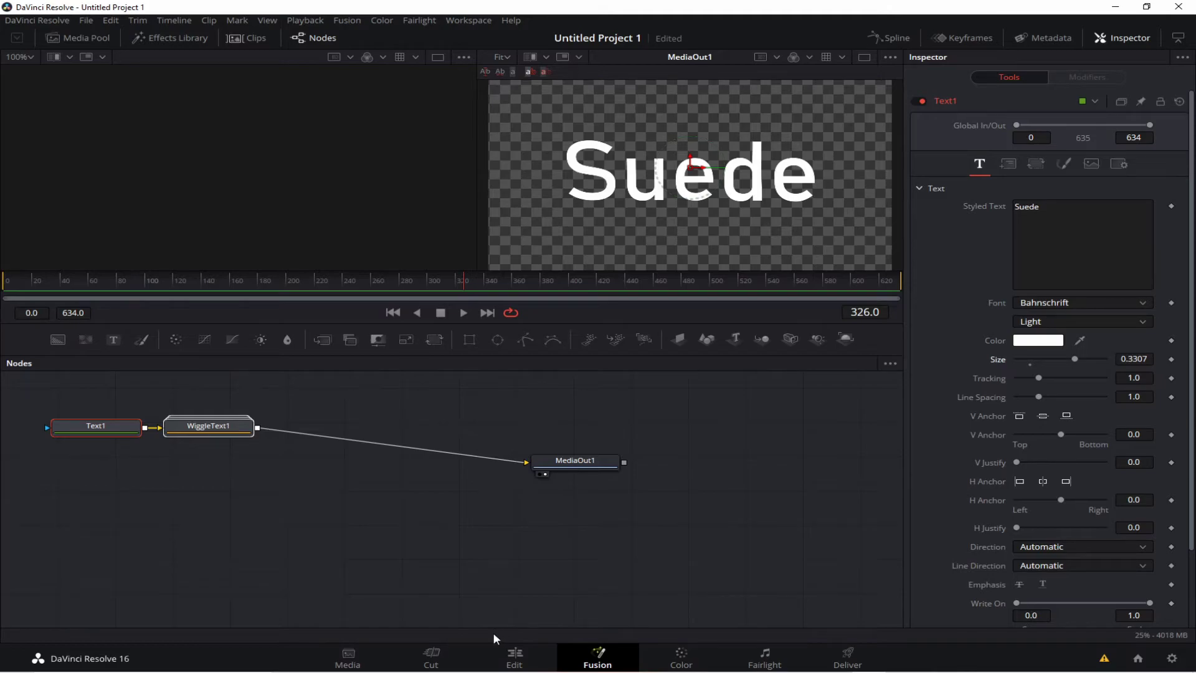
Step: Play Timeline 1 from the start on the Edit page to preview the Suede title
left_click(513, 659)
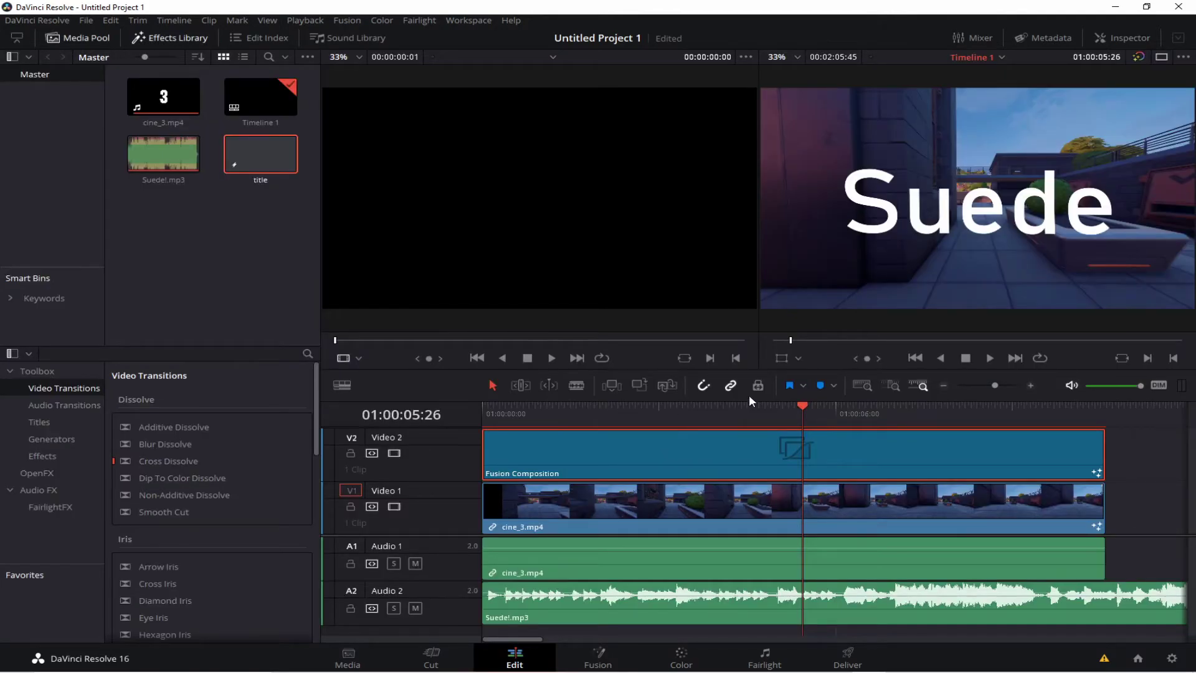
left_click_drag(801, 413, 455, 397)
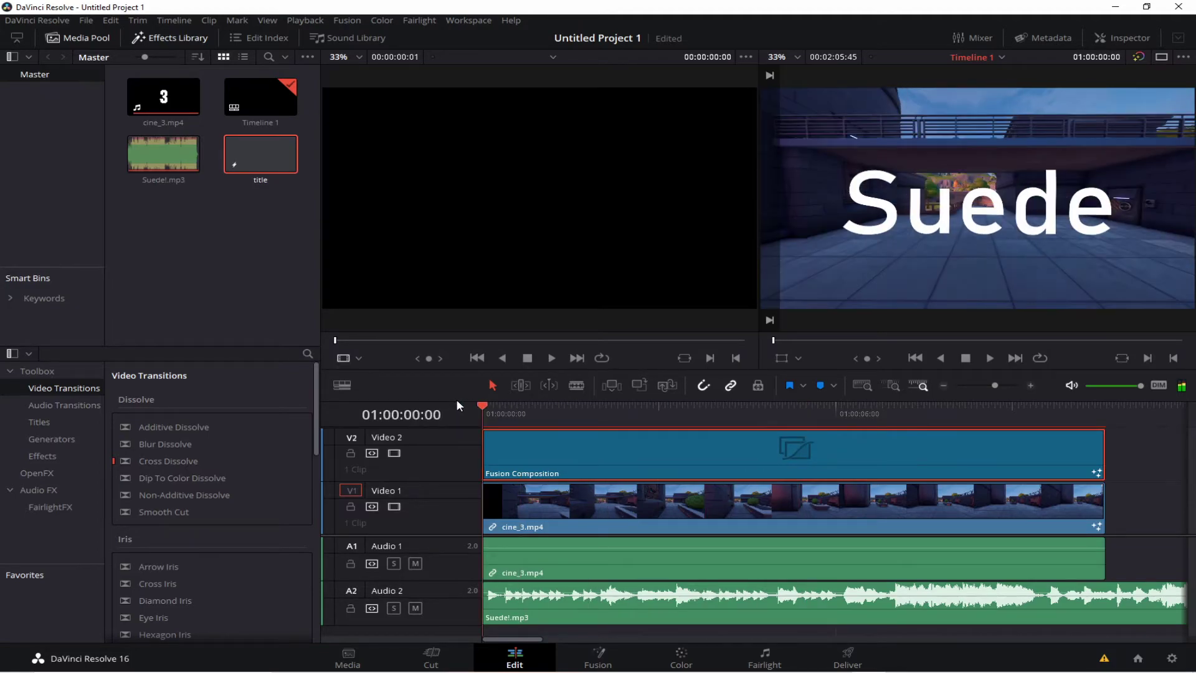
key("space")
key("space")
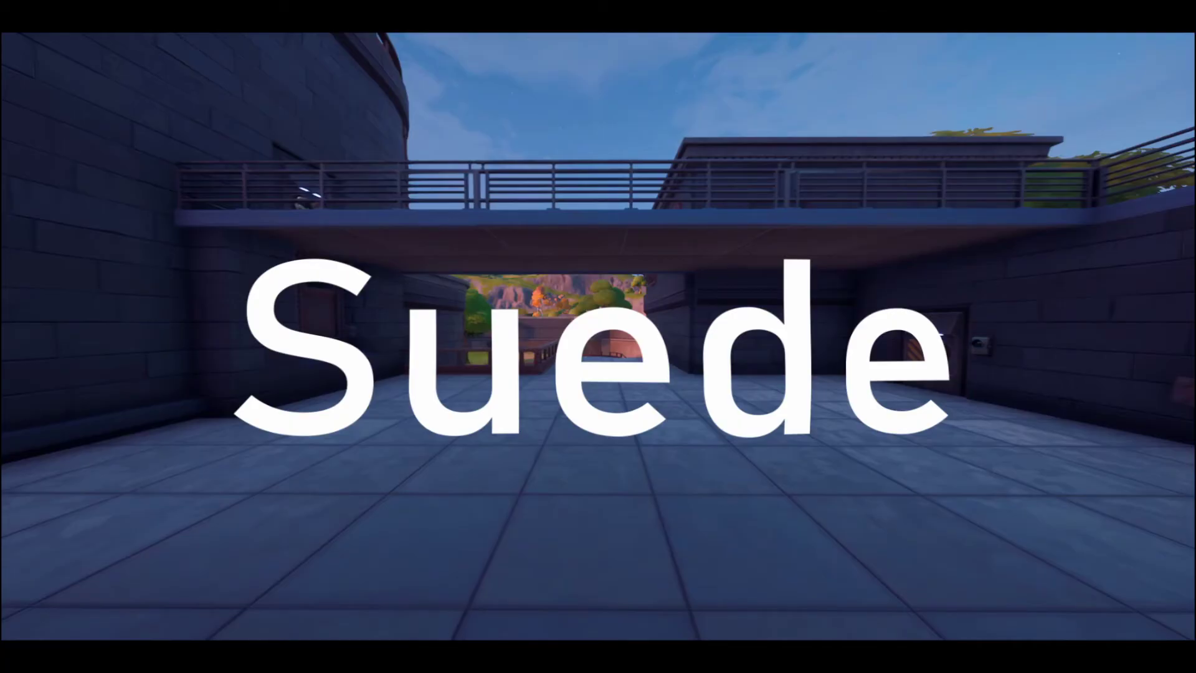
mouse_move(454, 357)
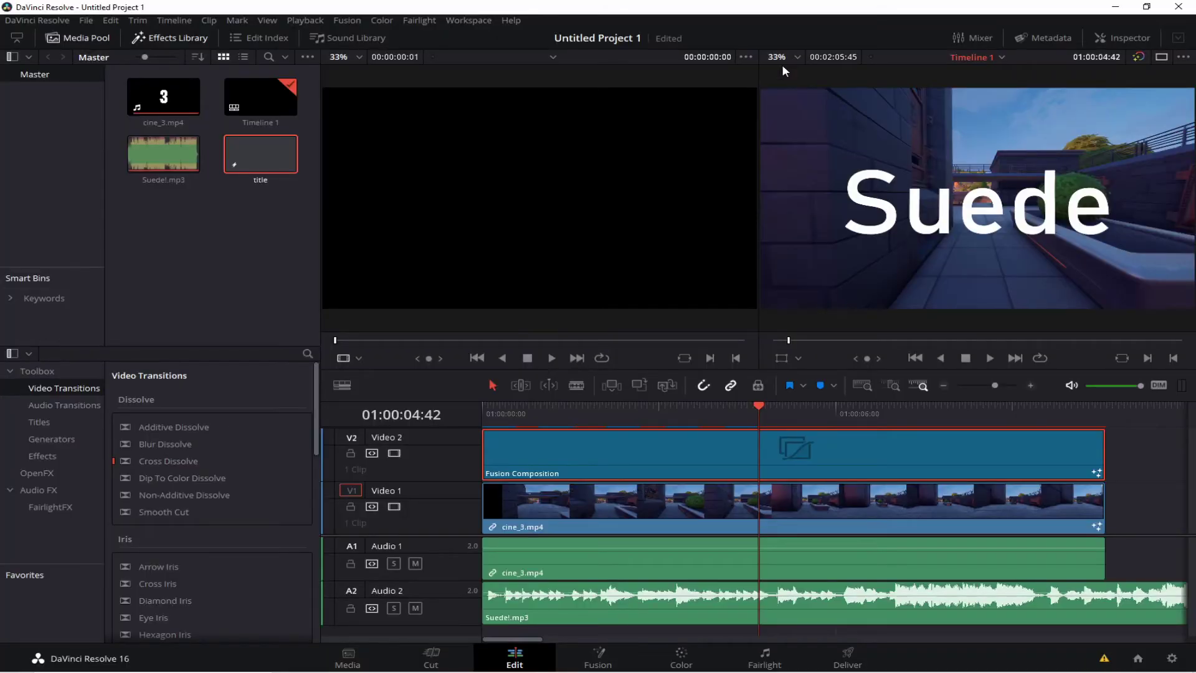
key("space")
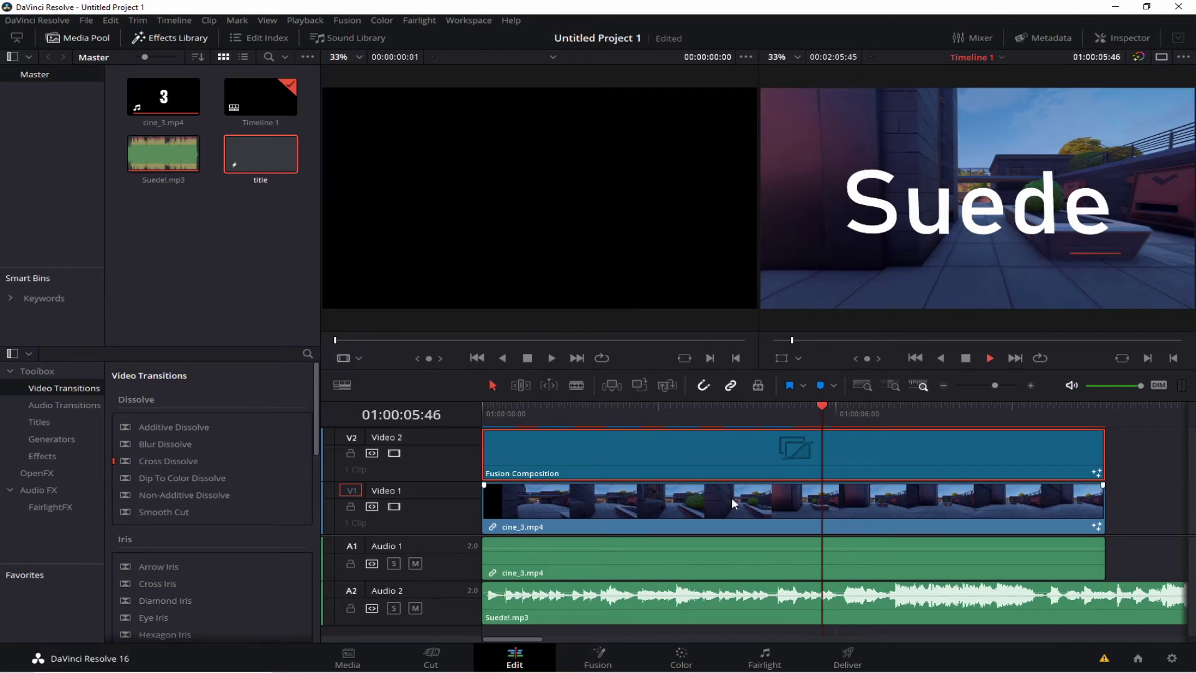
key("space")
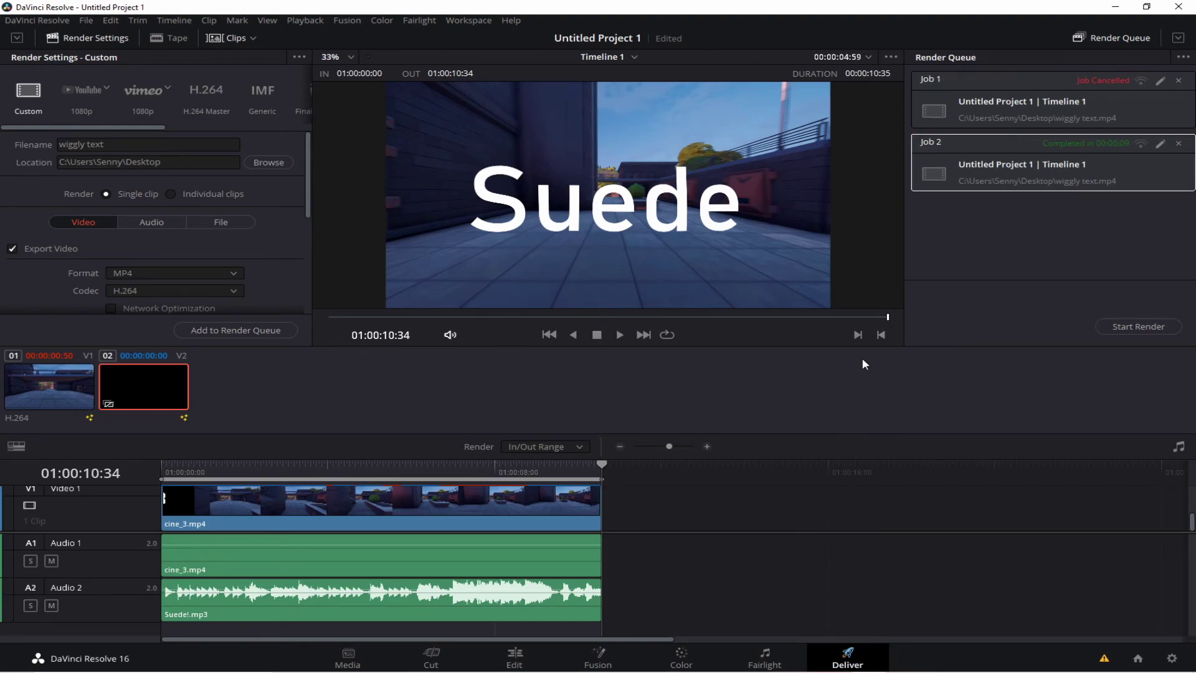
Step: Return to the Edit page showing Timeline 1 with the 'Suede' title over cine_3.mp4
left_click(526, 662)
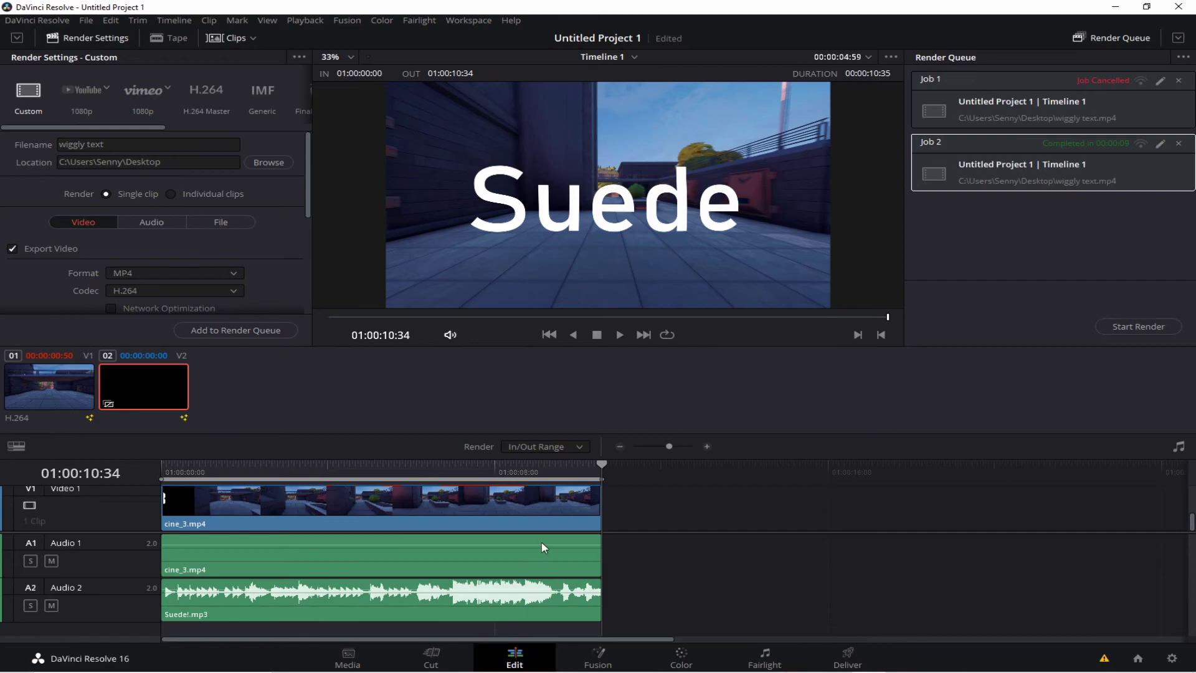
left_click_drag(1105, 404, 623, 398)
key("space")
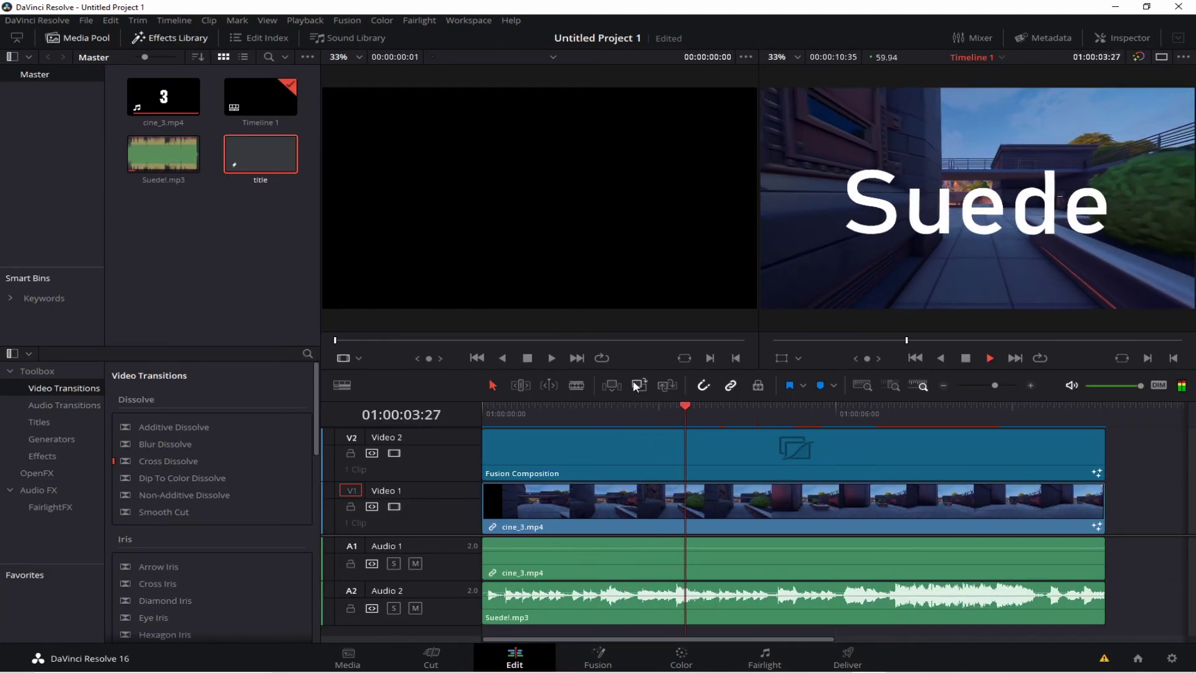
key("space")
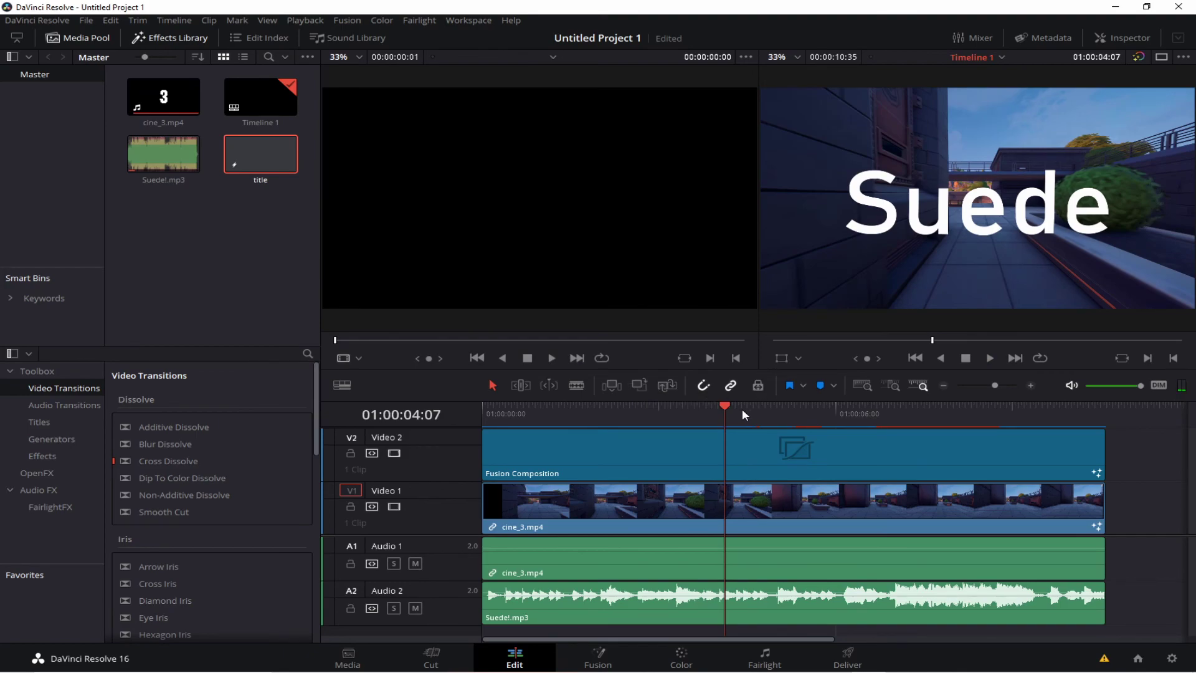
left_click_drag(742, 409, 750, 409)
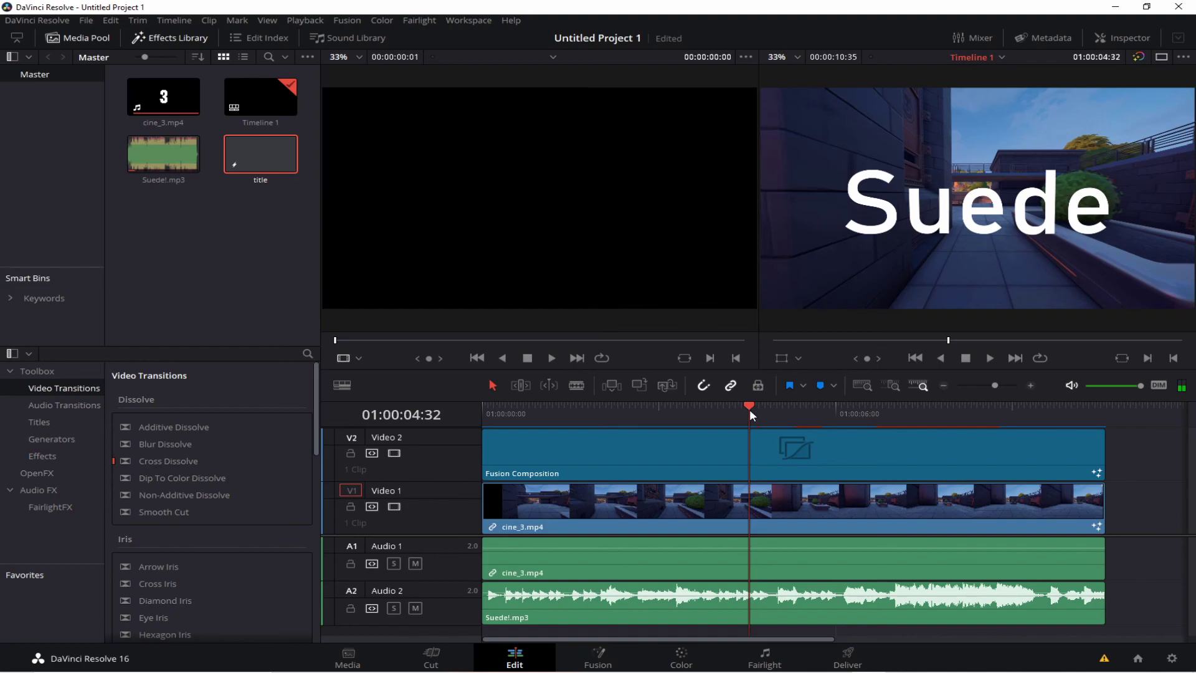